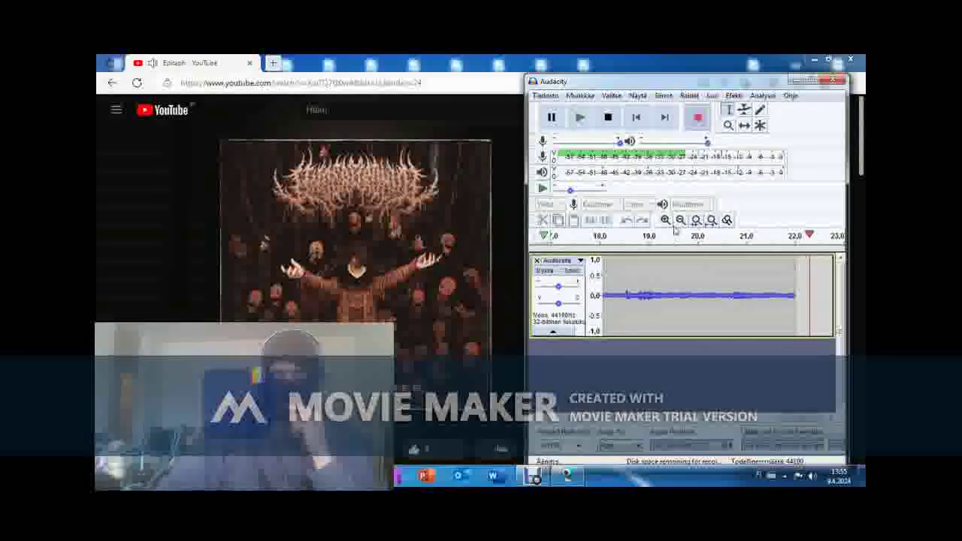
- Stop the audio recording, get the browser out of view and play back the recorded take
left_click(609, 117)
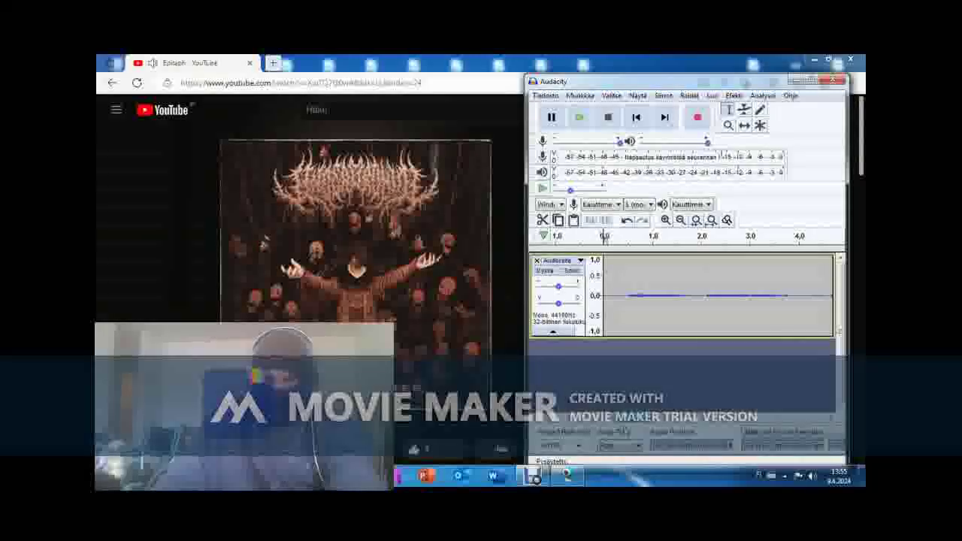
left_click(405, 264)
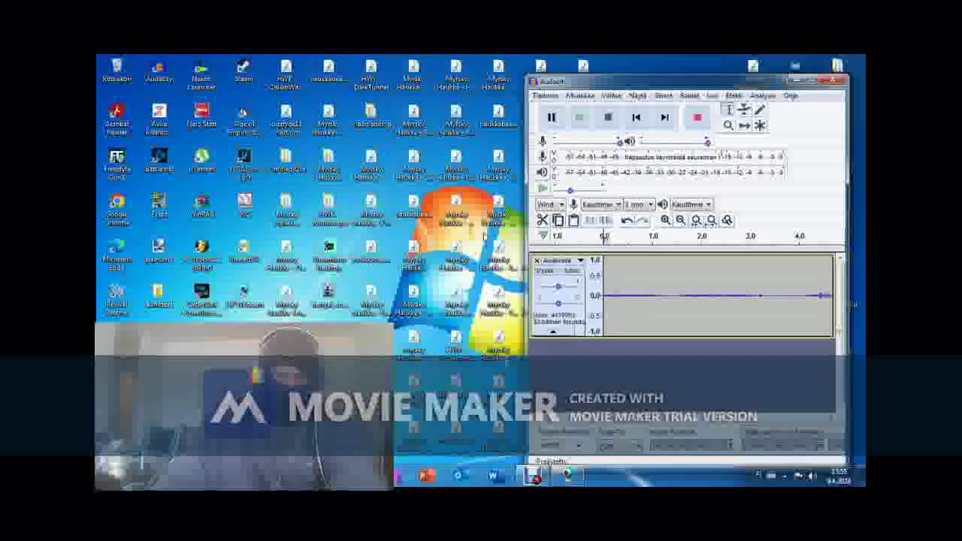
left_click(579, 117)
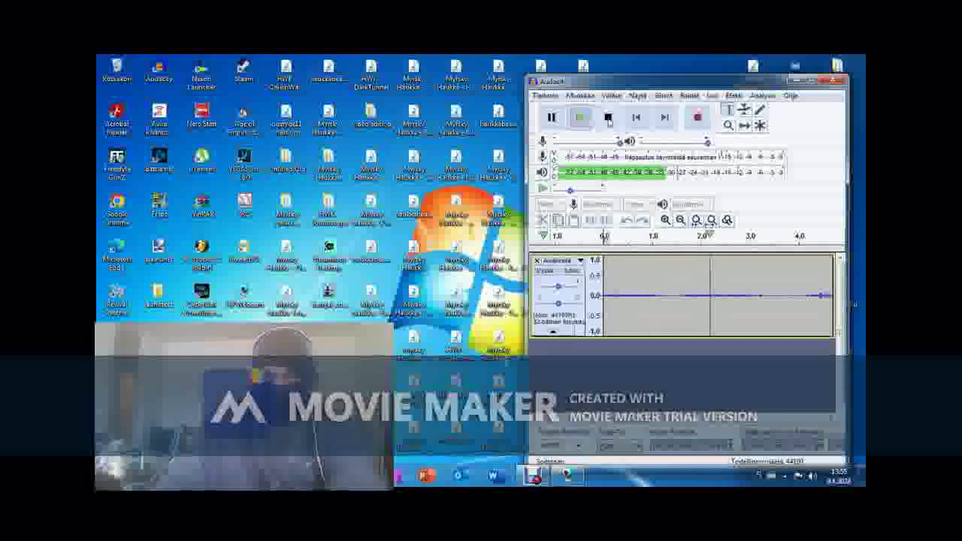
- Start an MP3 export to view the files in the Kitchen folder, and cancel it
left_click(546, 95)
mouse_move(573, 188)
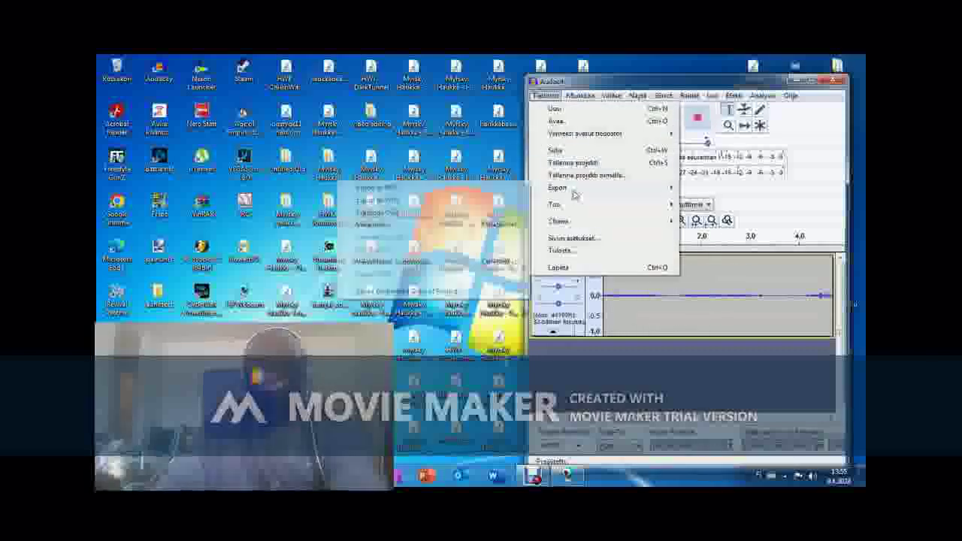
left_click(401, 192)
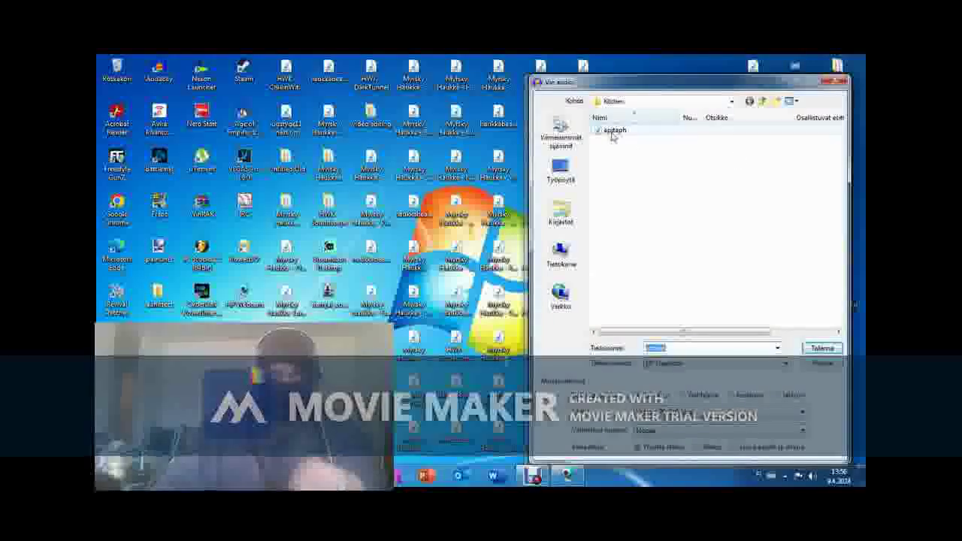
left_click(822, 364)
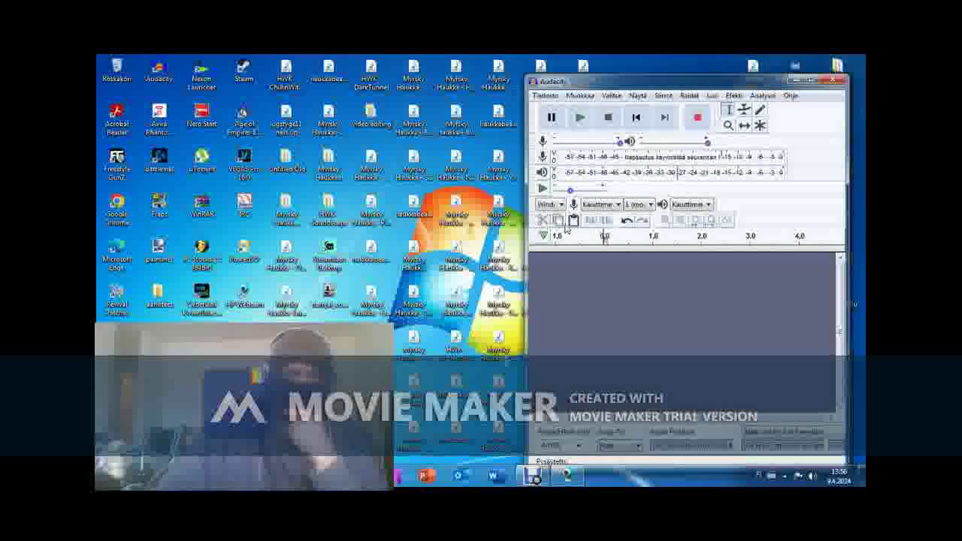
- Undo the cut to restore the recorded track and play back a moment of it
left_click(550, 96)
left_click(593, 109)
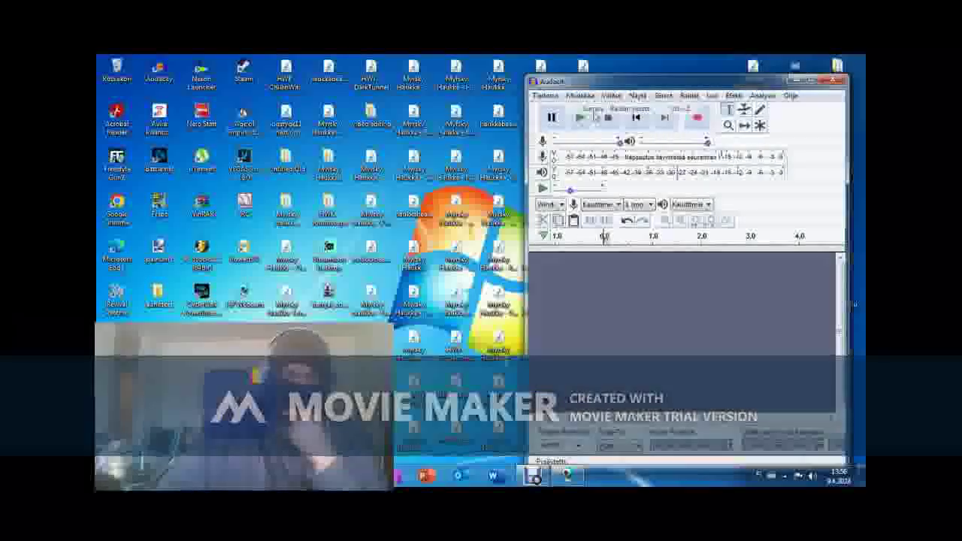
left_click(579, 95)
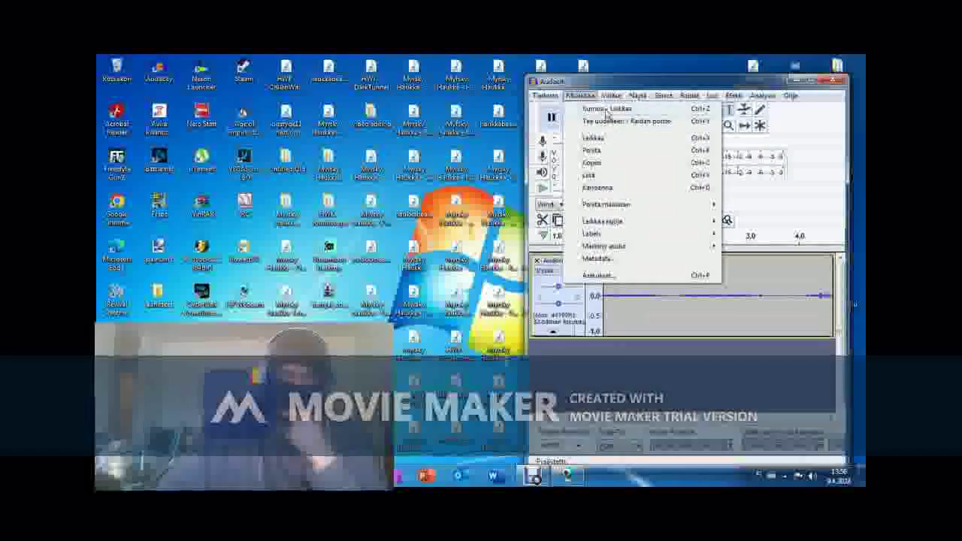
left_click(587, 79)
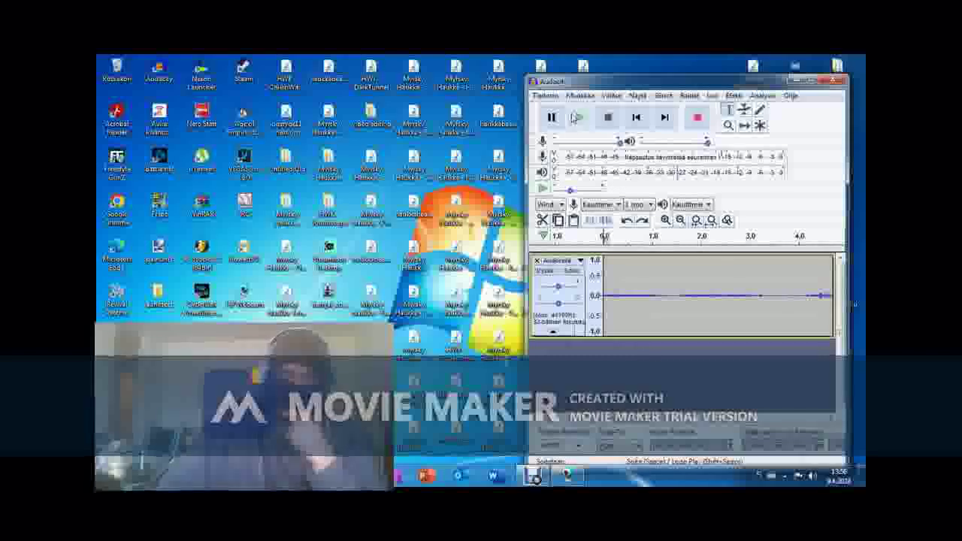
left_click(580, 118)
left_click(609, 117)
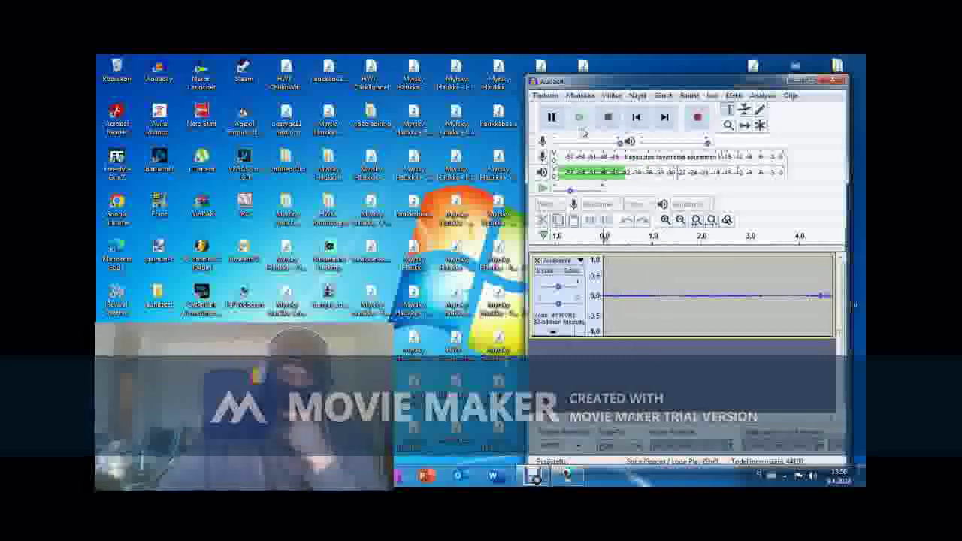
- Start an MP3 export, browse up to the Data folder and into Patches to examine its sample folders, and cancel the export
left_click(545, 96)
mouse_move(567, 188)
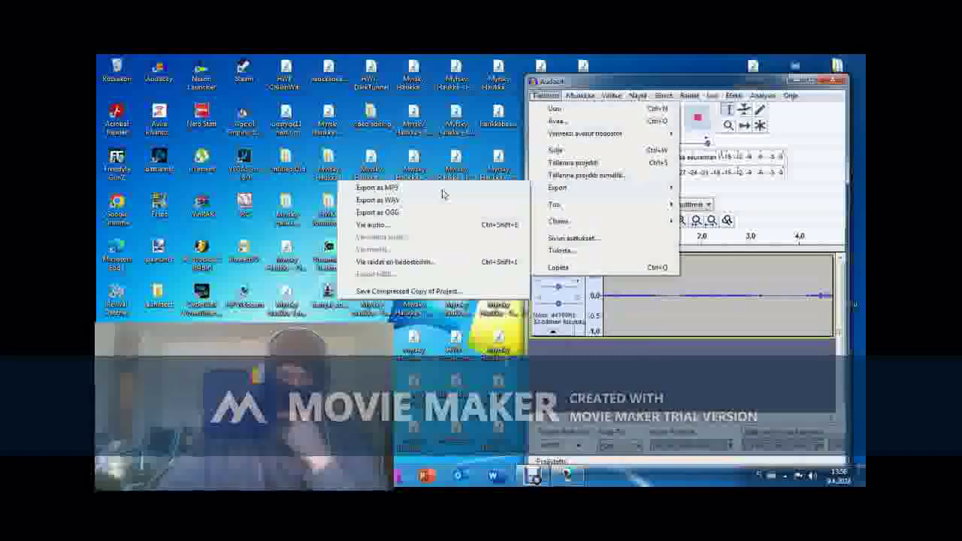
left_click(683, 374)
left_click(546, 95)
mouse_move(587, 187)
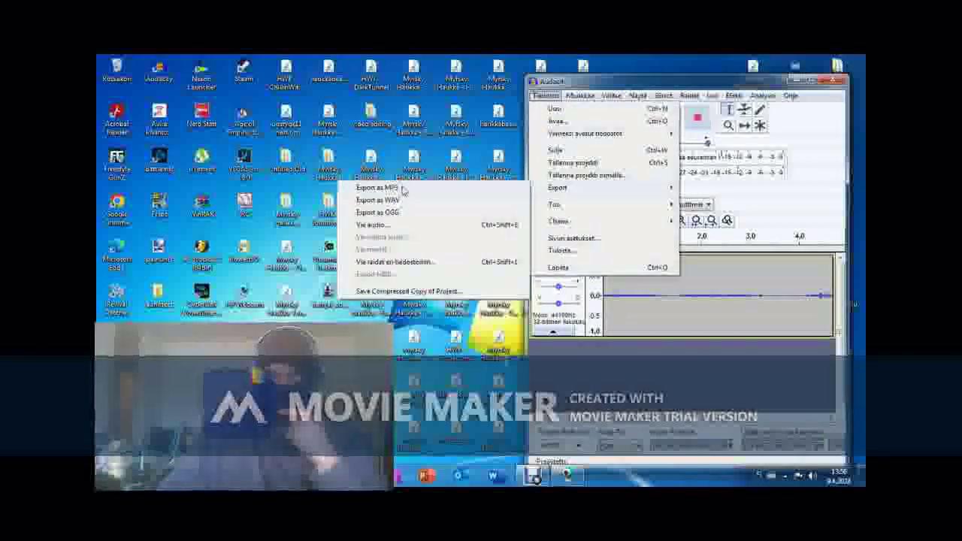
left_click(398, 187)
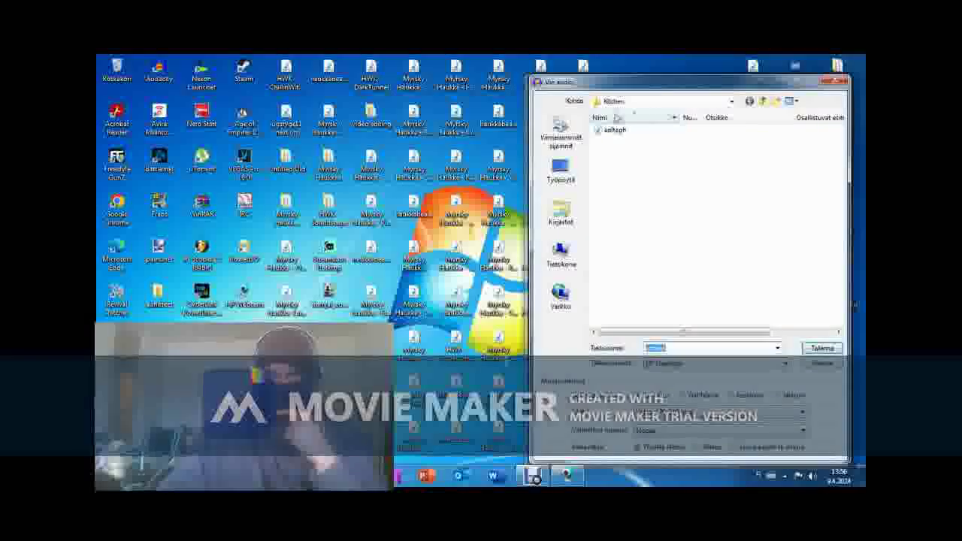
left_click(762, 101)
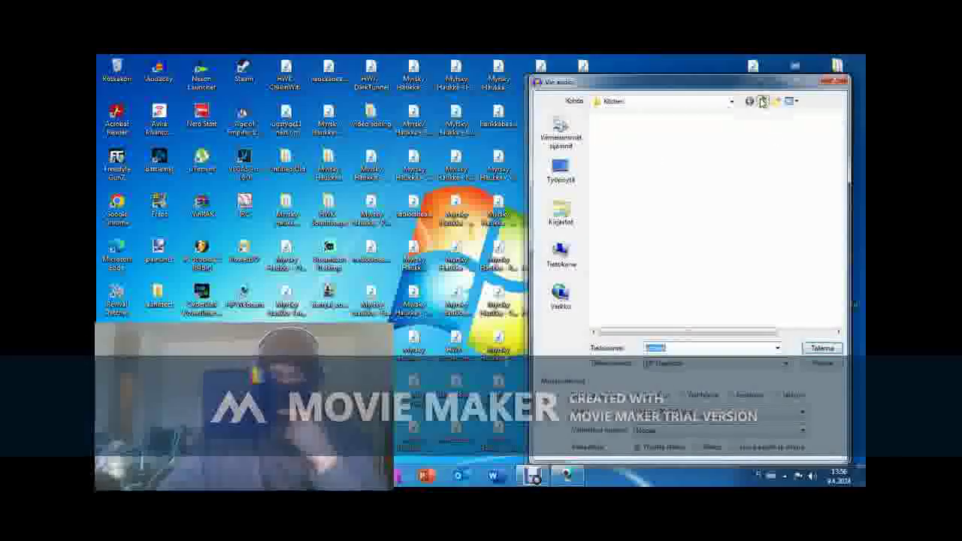
left_click(762, 101)
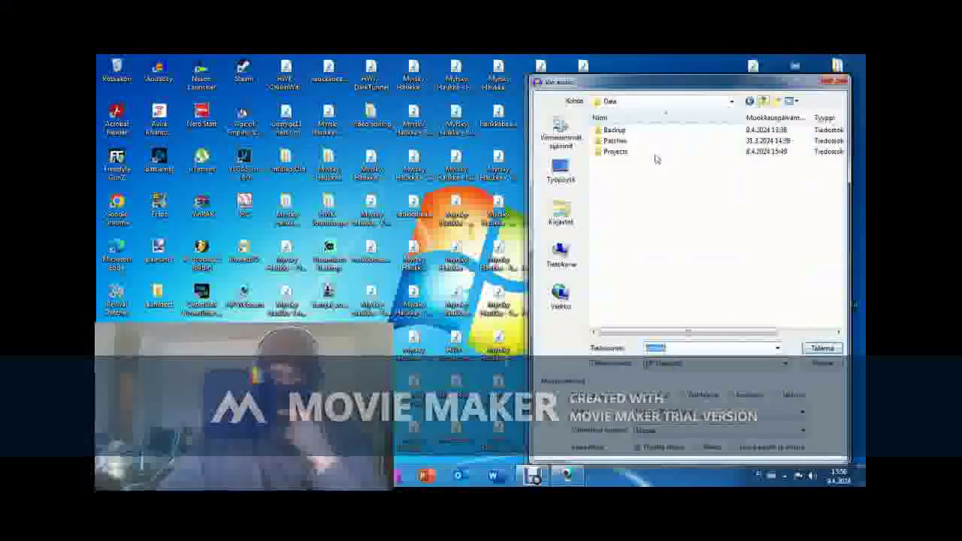
double_click(619, 142)
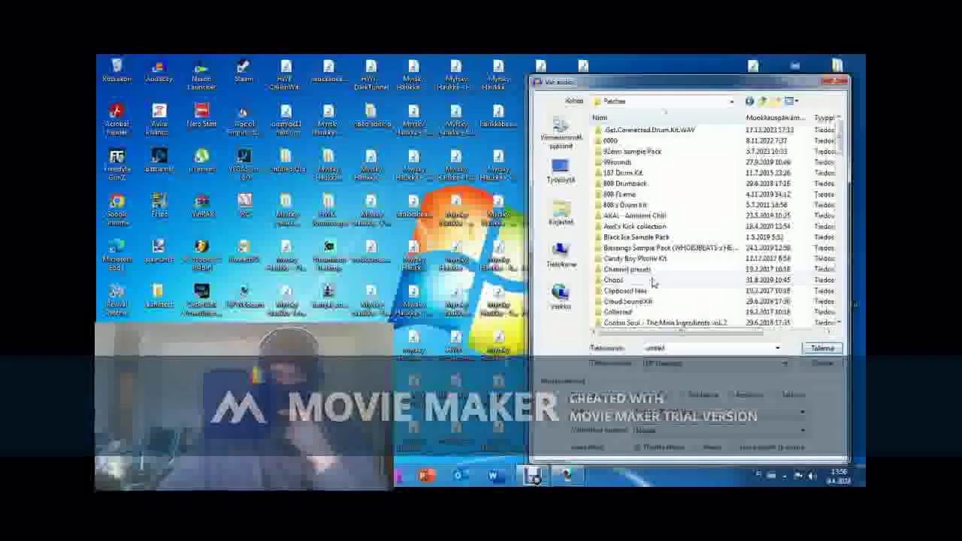
left_click(643, 237)
key("Escape")
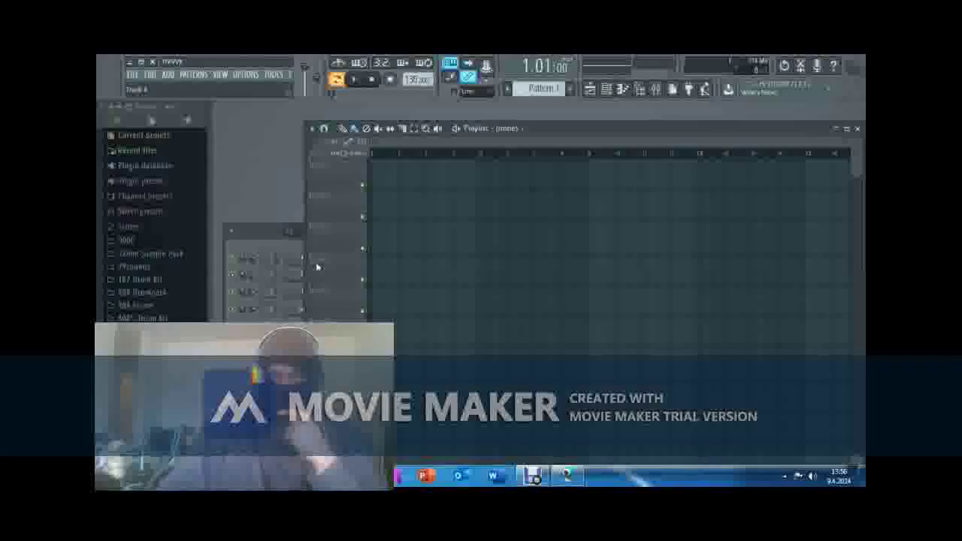
- In FL Studio, add the epitaph sample from the Kitchen folder to the playlist's first track, starting at bar 1
scroll(183, 320, "down", 15)
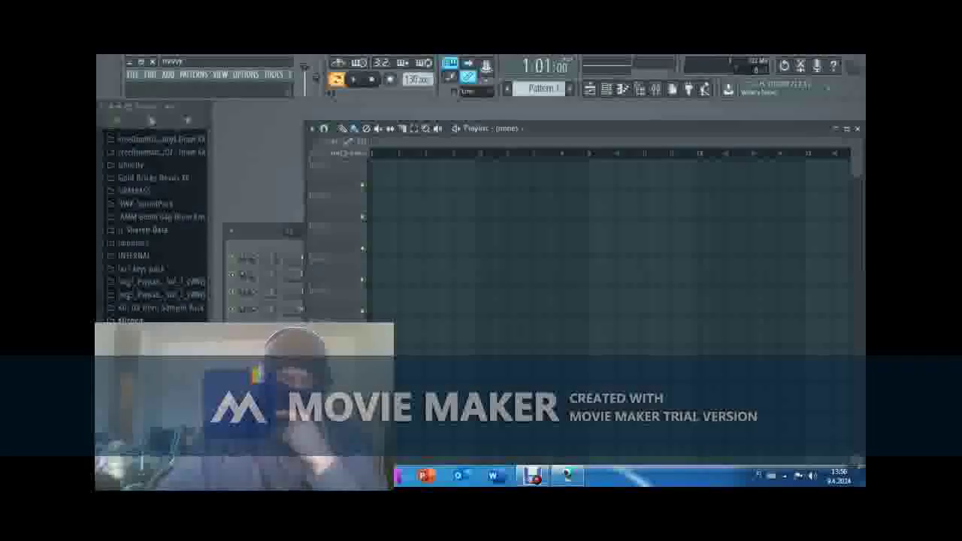
left_click(183, 320)
left_click_drag(126, 235, 400, 165)
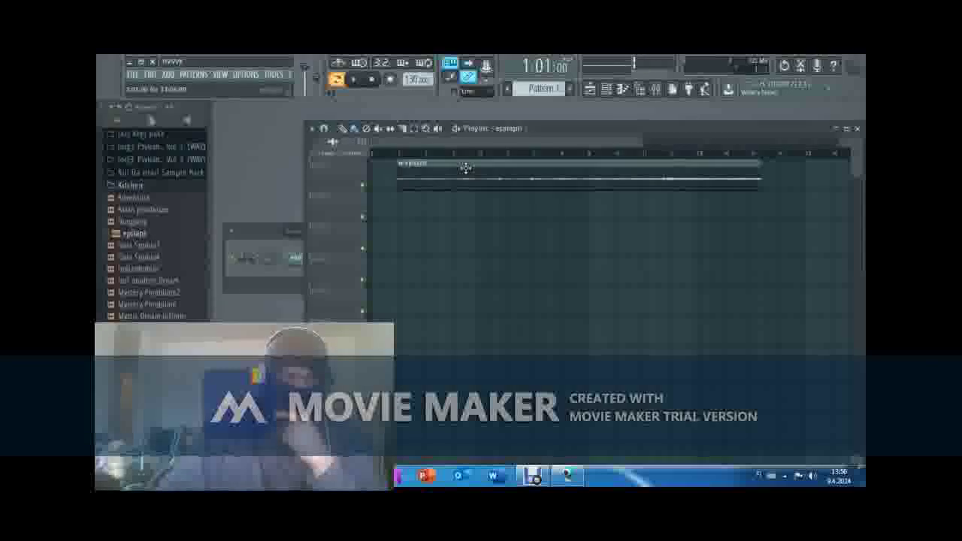
left_click_drag(466, 168, 439, 168)
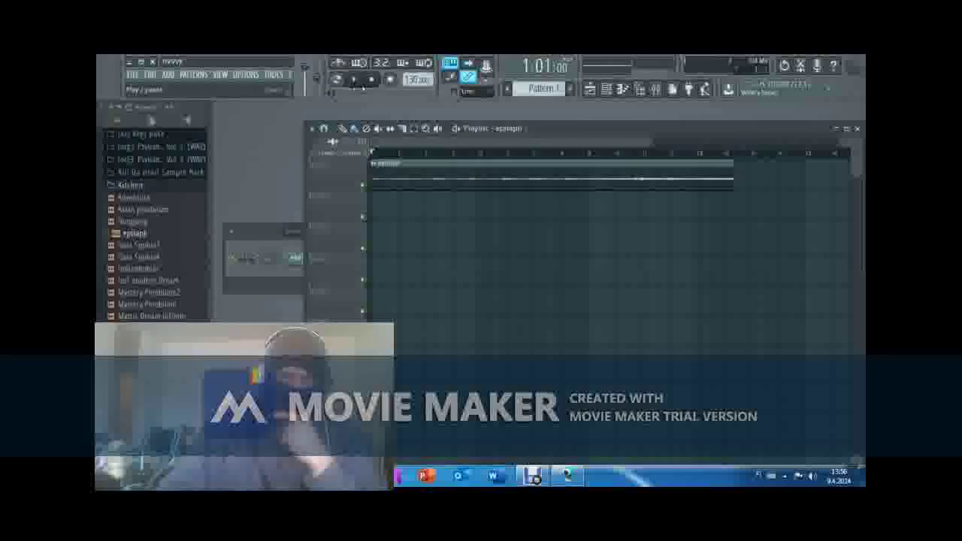
- Route the epitaph channel to mixer insert 2 and load Soundgoodizer in its first effect slot
left_click(272, 260)
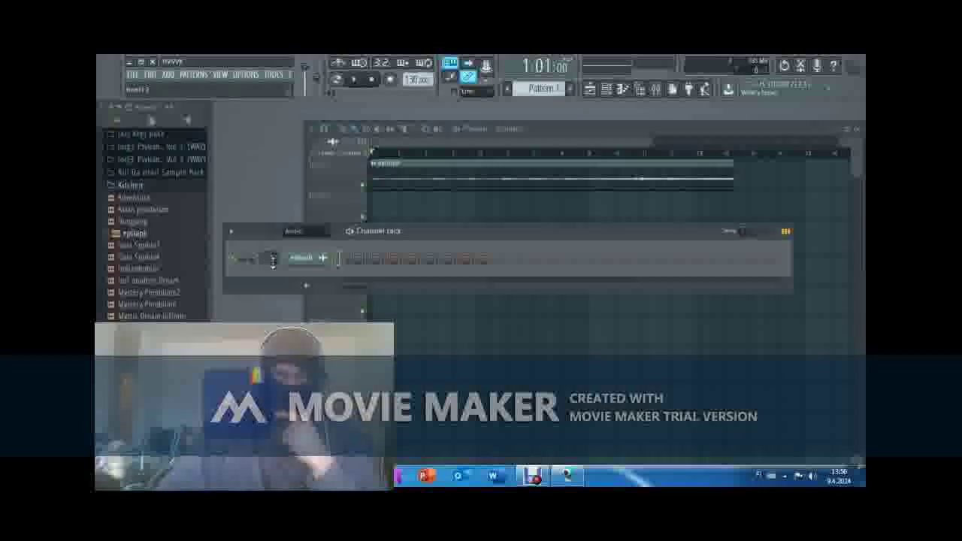
left_click(656, 89)
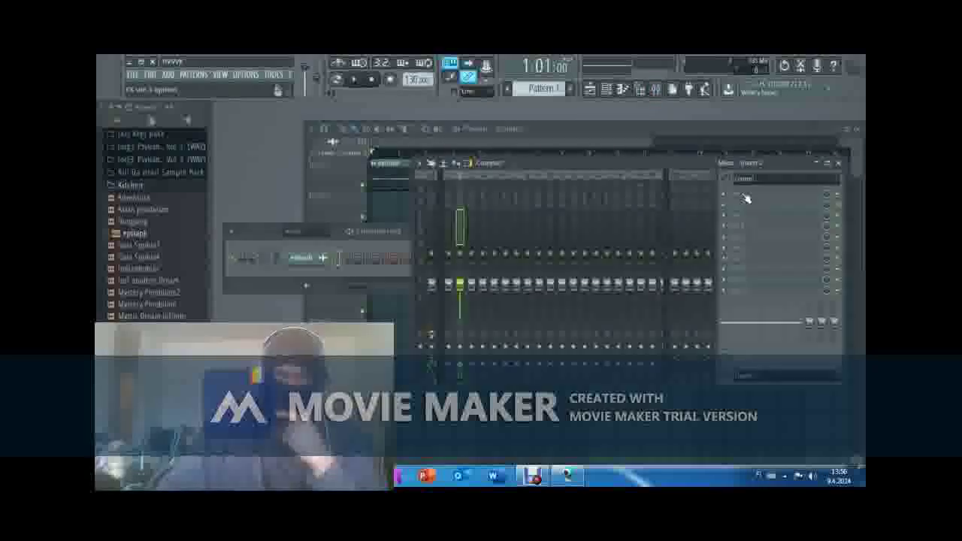
left_click(744, 198)
left_click(730, 380)
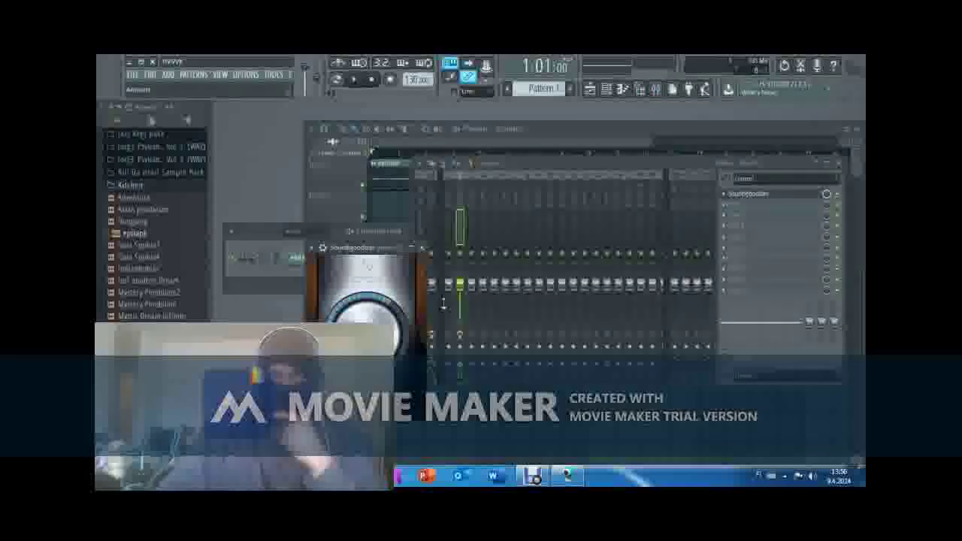
- Load Fruity Parametric EQ 2 in the second effect slot of mixer insert 2
left_click(753, 212)
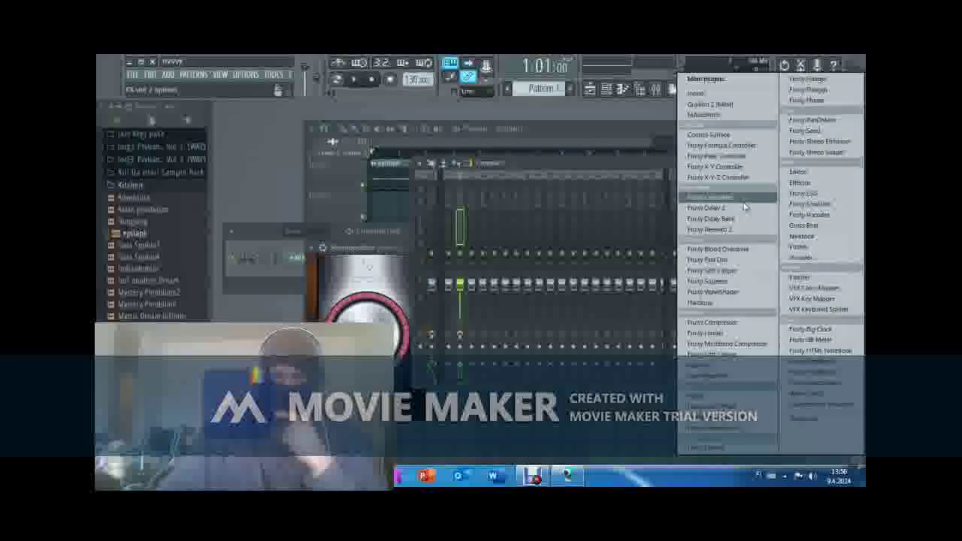
left_click(736, 419)
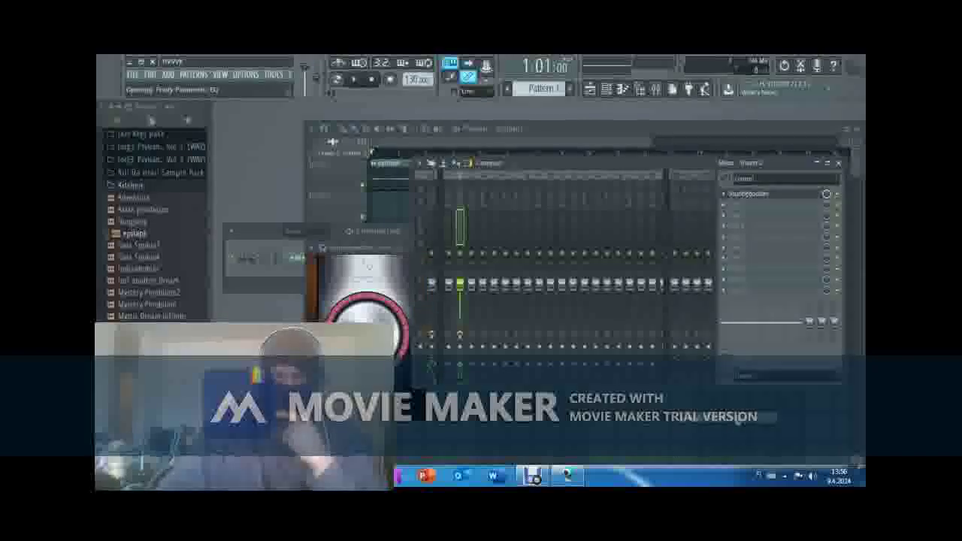
left_click(723, 205)
mouse_move(739, 216)
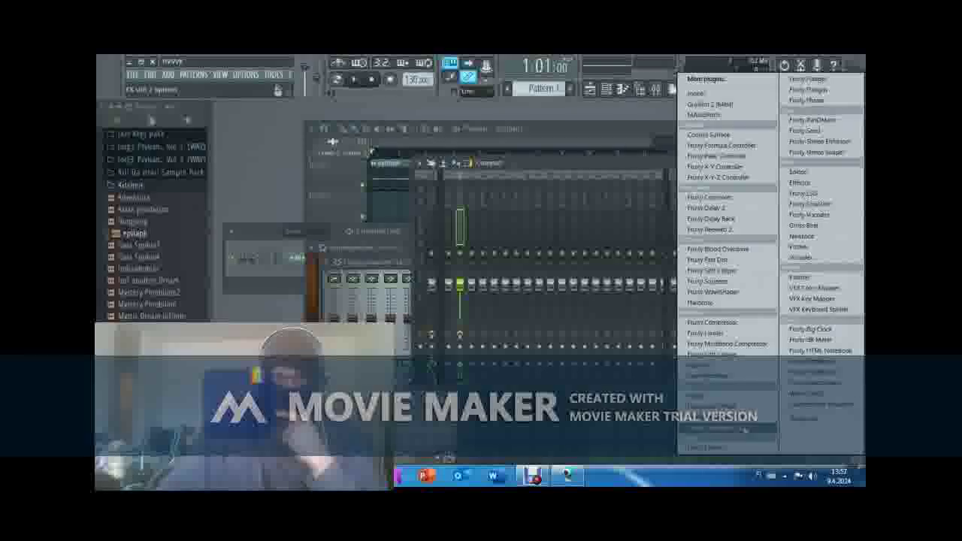
left_click(729, 428)
- Shape the Parametric EQ 2 curve by boosting the lowest band and cutting the low-mid and high bands
left_click_drag(399, 352, 406, 274)
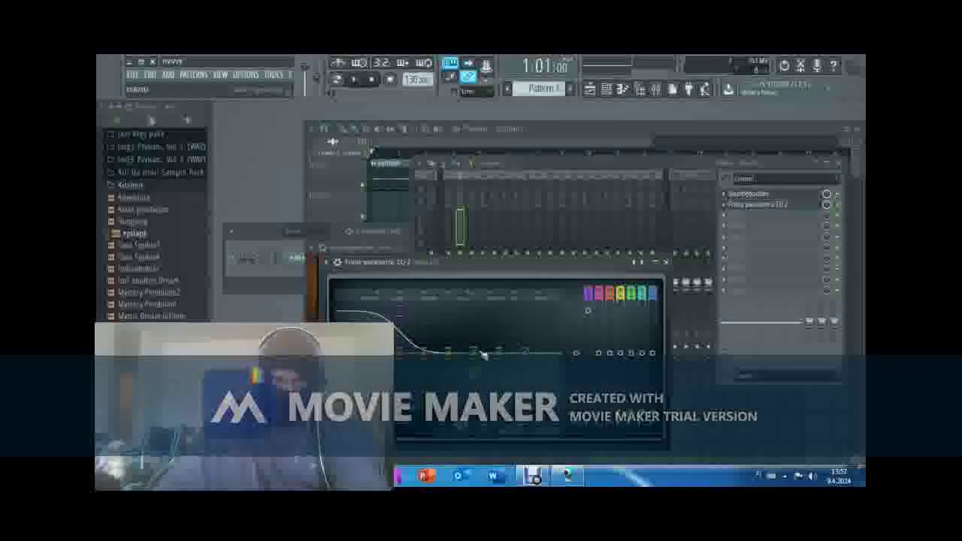
left_click_drag(424, 353, 423, 383)
left_click_drag(524, 352, 525, 395)
left_click_drag(473, 353, 502, 361)
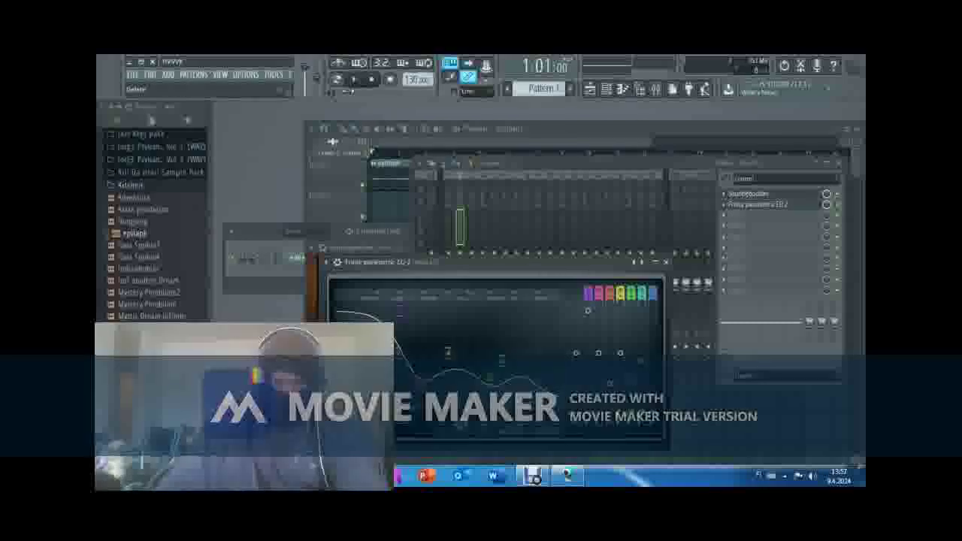
- Play the song, slice the epitaph clip in the playlist at about bar 10, and stop playback
key("space")
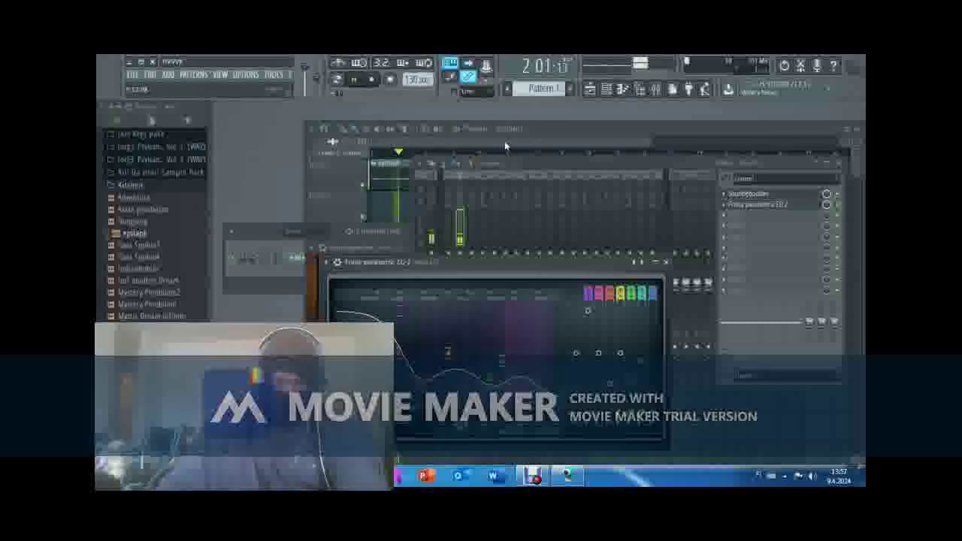
left_click(502, 141)
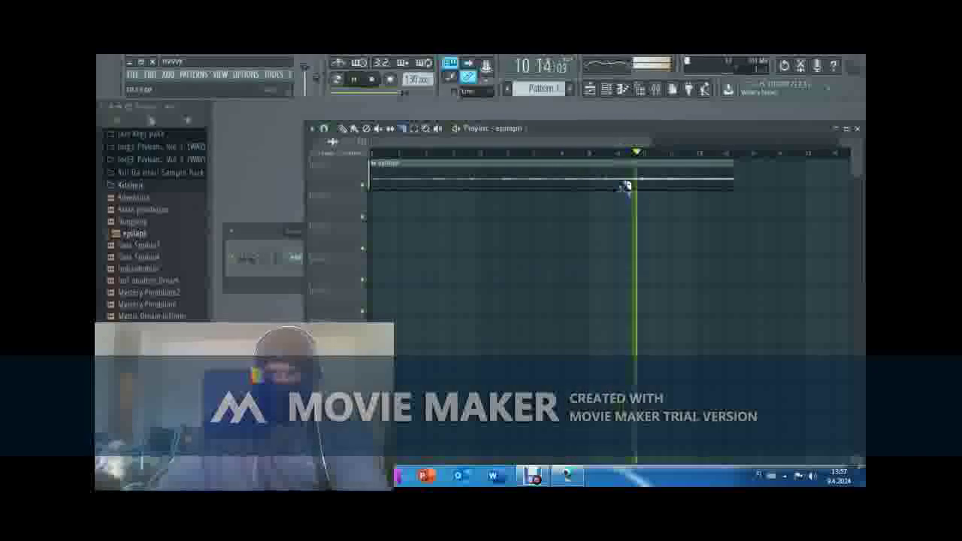
key("space")
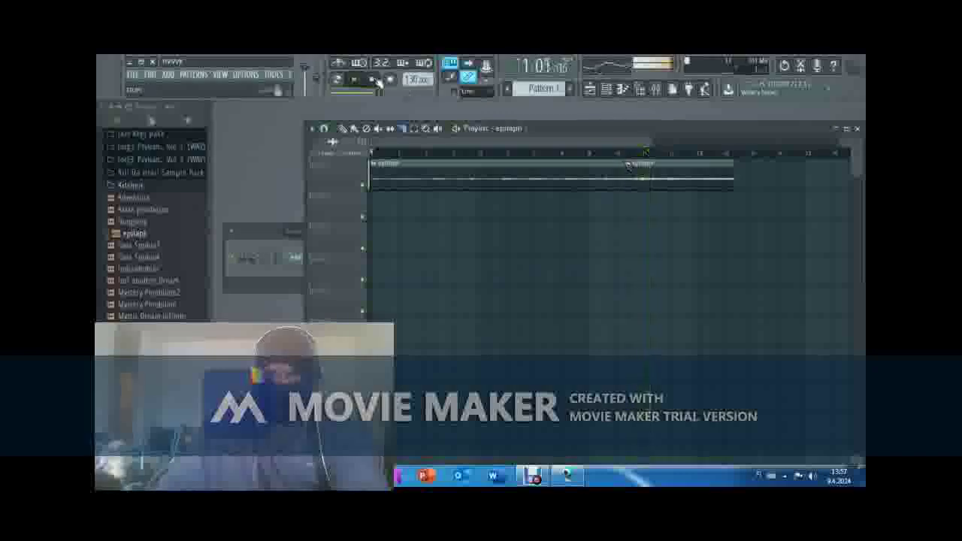
- Place copies of the sliced epitaph segment end to end on track 1 up to about bar 34
left_click(758, 186)
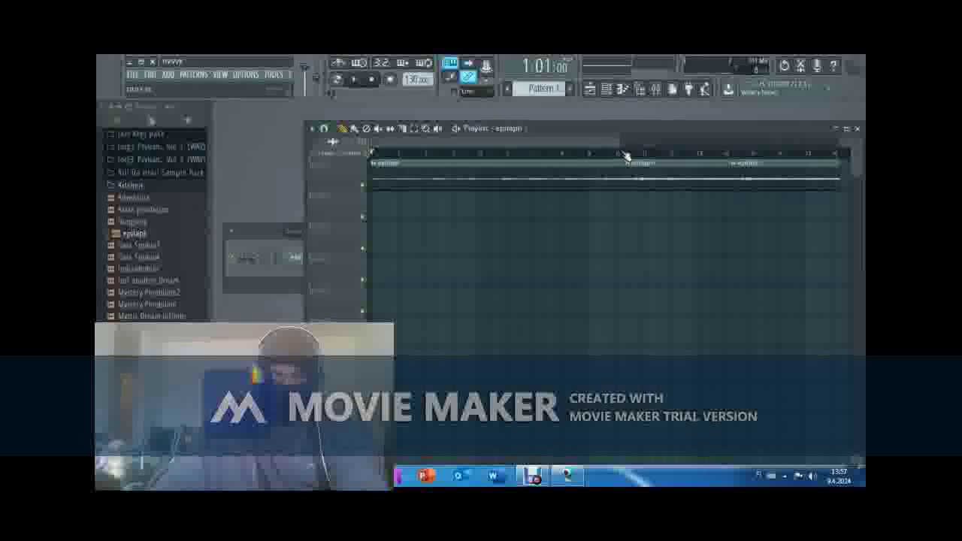
scroll(593, 141, "down", 2)
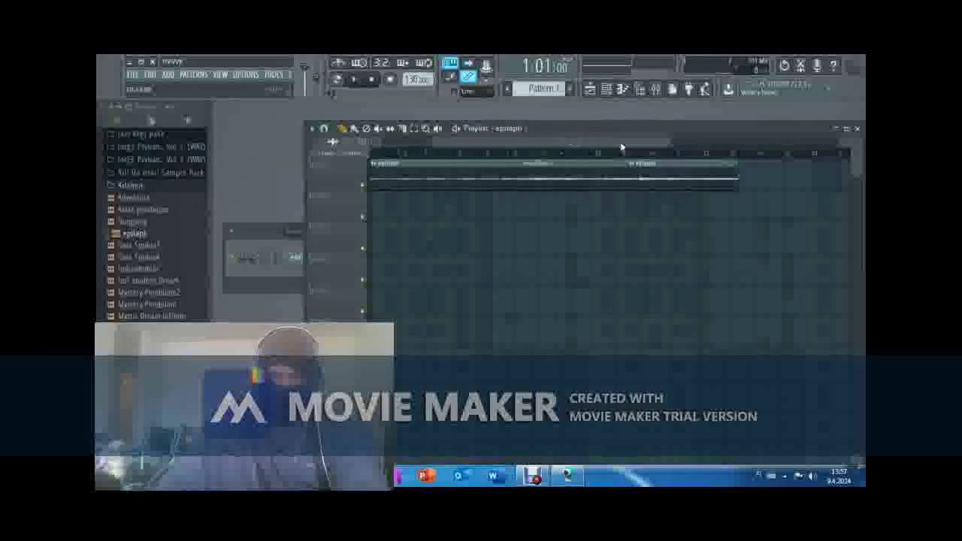
left_click(744, 174)
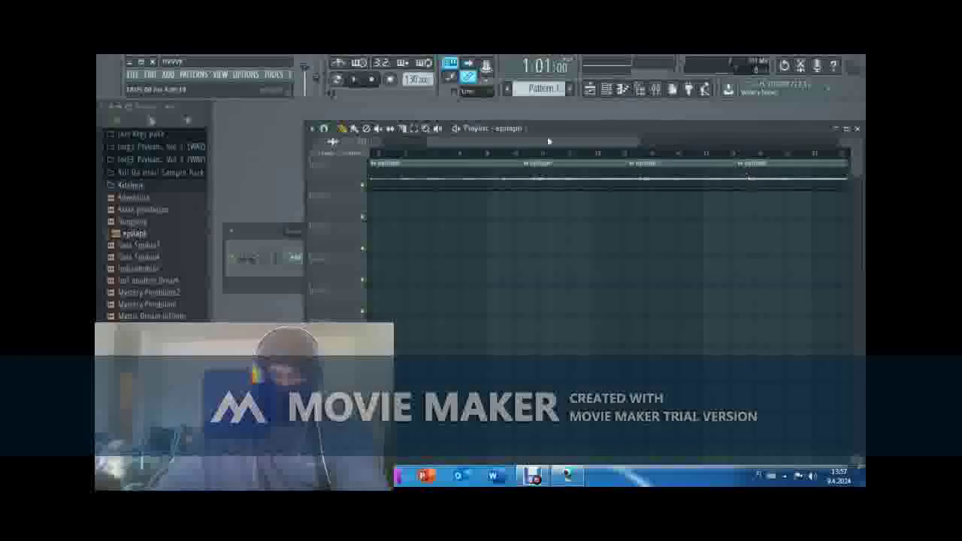
left_click_drag(547, 140, 705, 145)
left_click(676, 175)
left_click(728, 176)
left_click_drag(753, 180, 745, 180)
left_click_drag(637, 145, 709, 153)
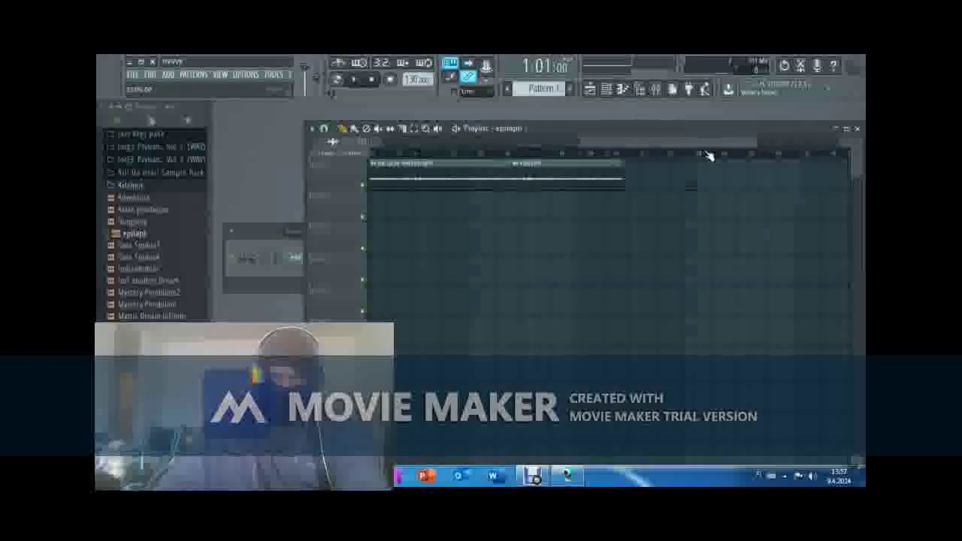
left_click(629, 181)
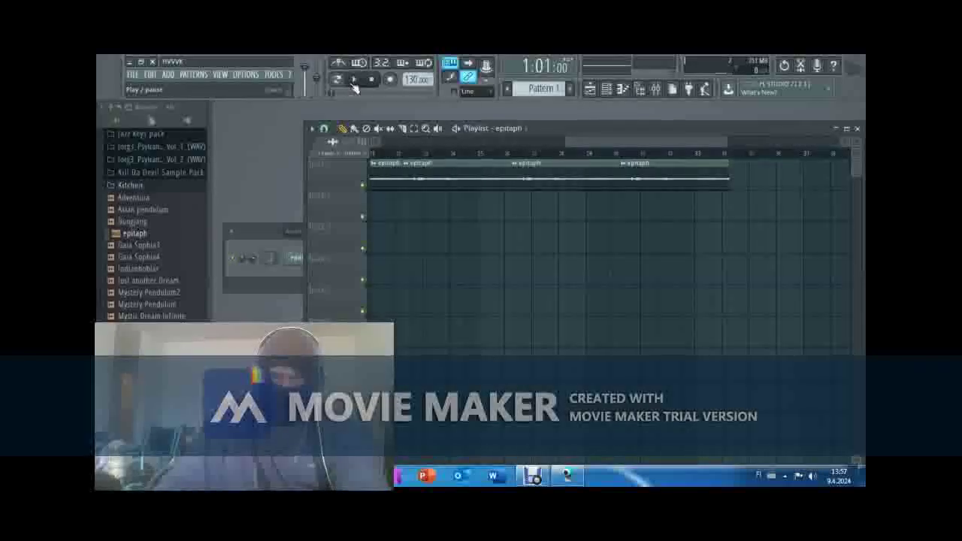
- Play the song from around bar 14 and add one more epitaph copy, ending at about bar 38
left_click_drag(666, 148, 556, 148)
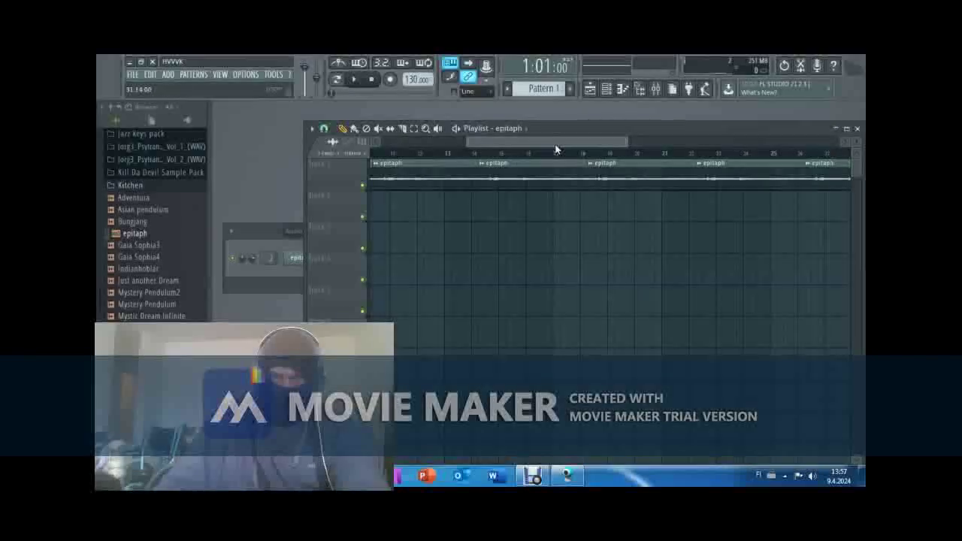
left_click(359, 80)
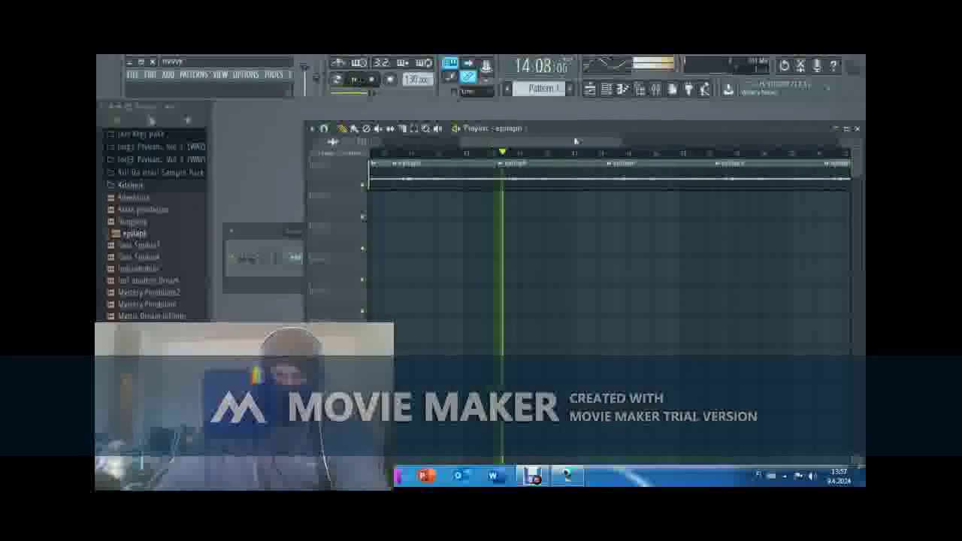
left_click_drag(598, 141, 719, 141)
left_click_drag(679, 175, 791, 175)
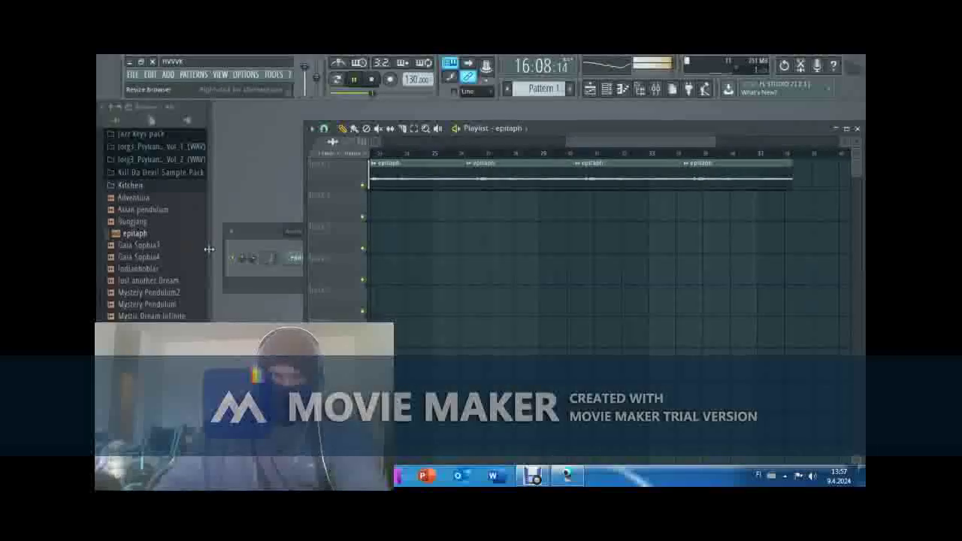
- Find Cymatics Cobra Kick 2 in the sample pack's Drum One Shots kicks and add it to the channel rack
scroll(188, 213, "up", 5)
scroll(187, 203, "up", 3)
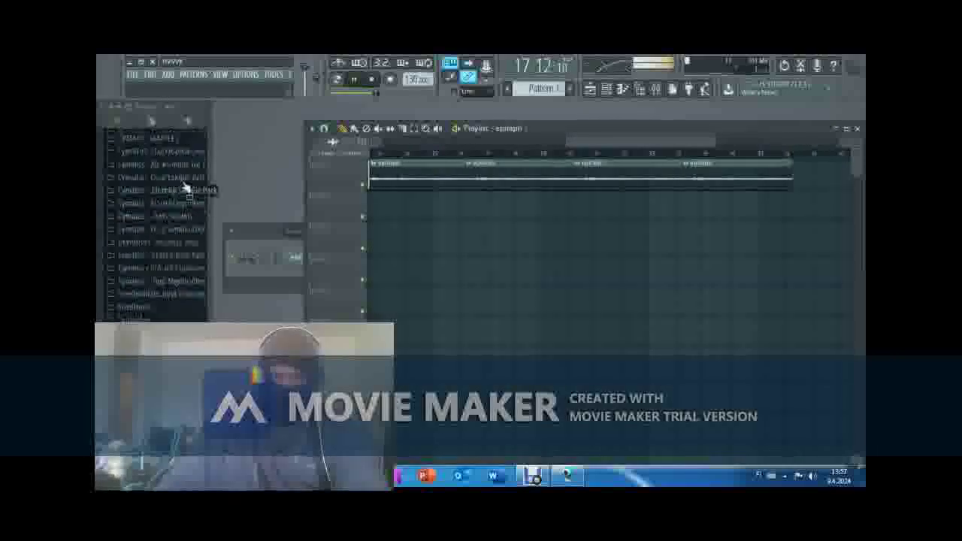
left_click(184, 178)
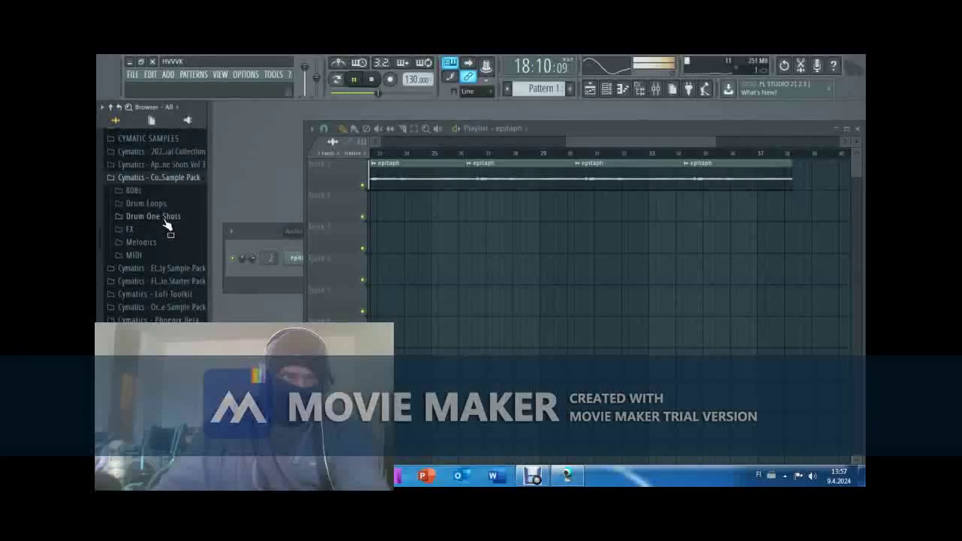
left_click(154, 217)
left_click(142, 255)
left_click(159, 279)
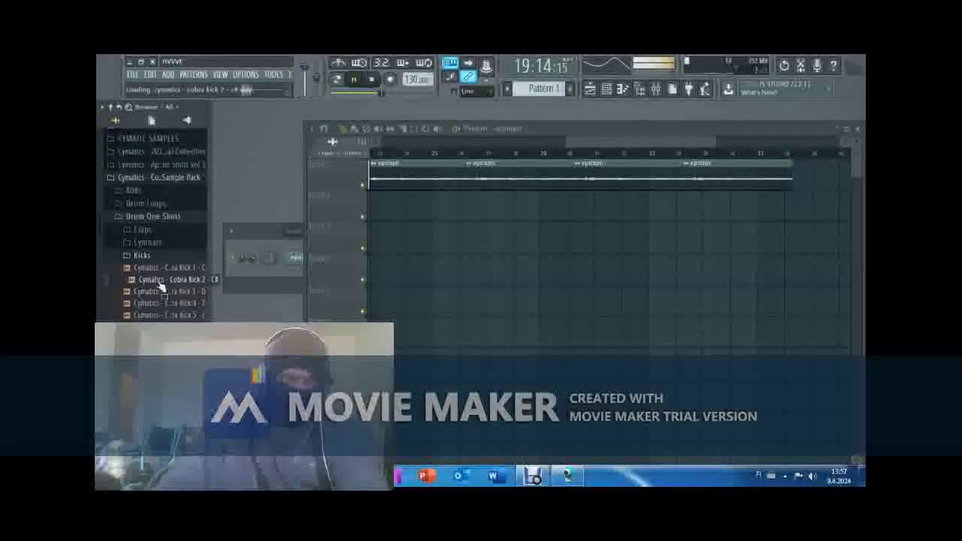
left_click_drag(159, 282, 293, 277)
- Load Soundgoodizer and Fruity Parametric EQ 2 in the first two effect slots of mixer insert 1
key("F9")
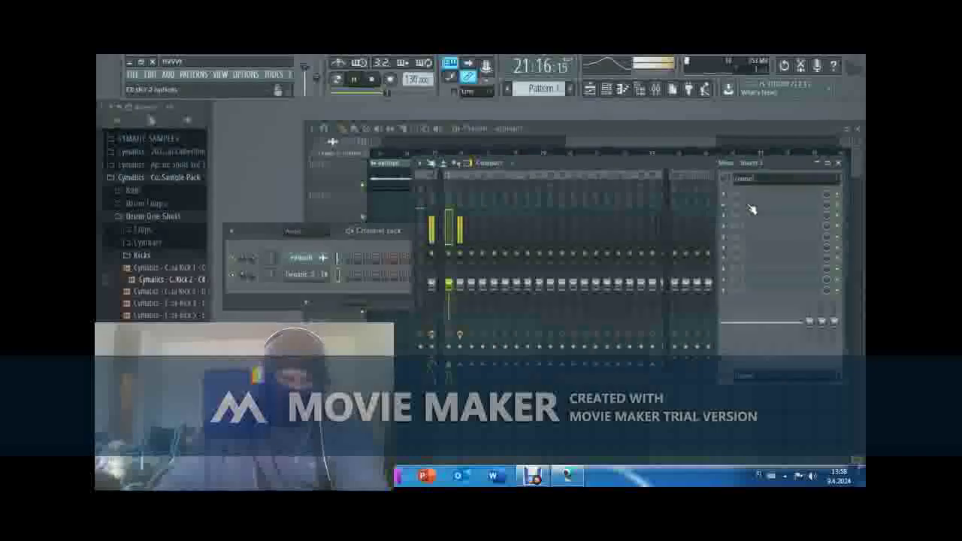
left_click(751, 209)
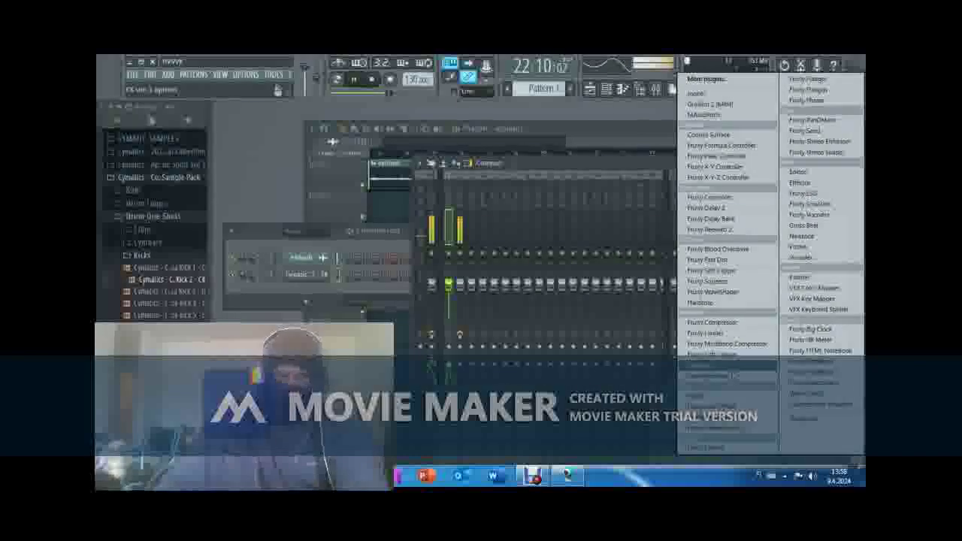
left_click(710, 365)
left_click(753, 205)
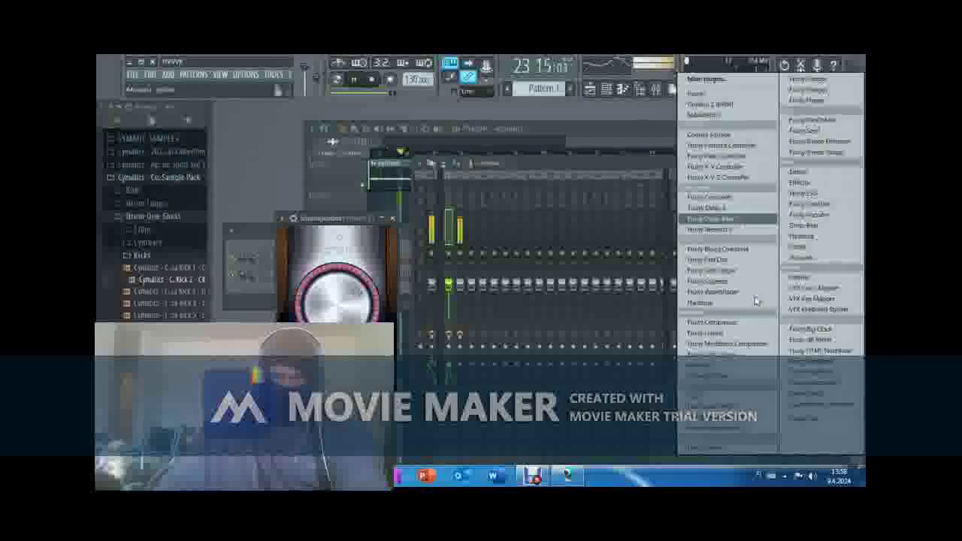
left_click(718, 428)
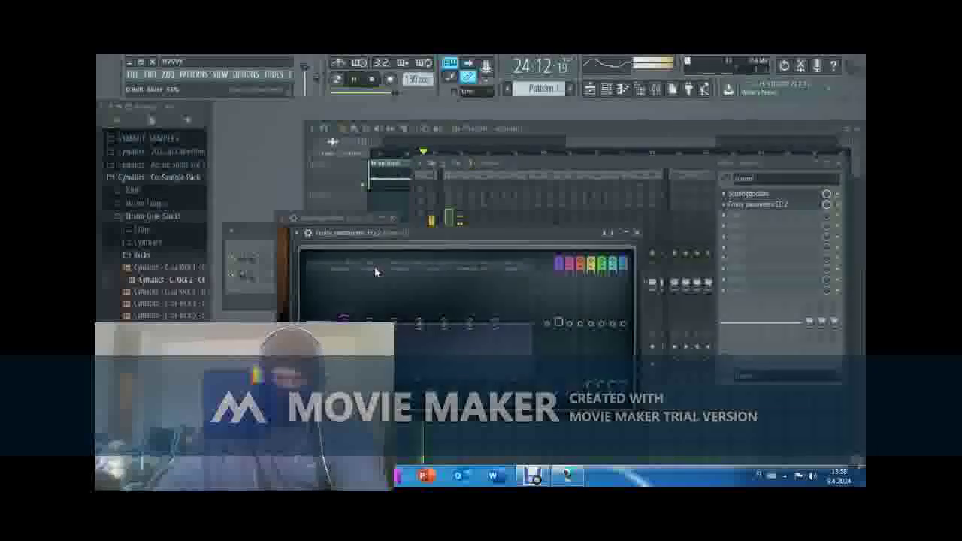
key("Escape")
- Program kick hits on steps 1, 7, 17, 19 and 29, and switch playback to pattern mode
left_click(261, 298)
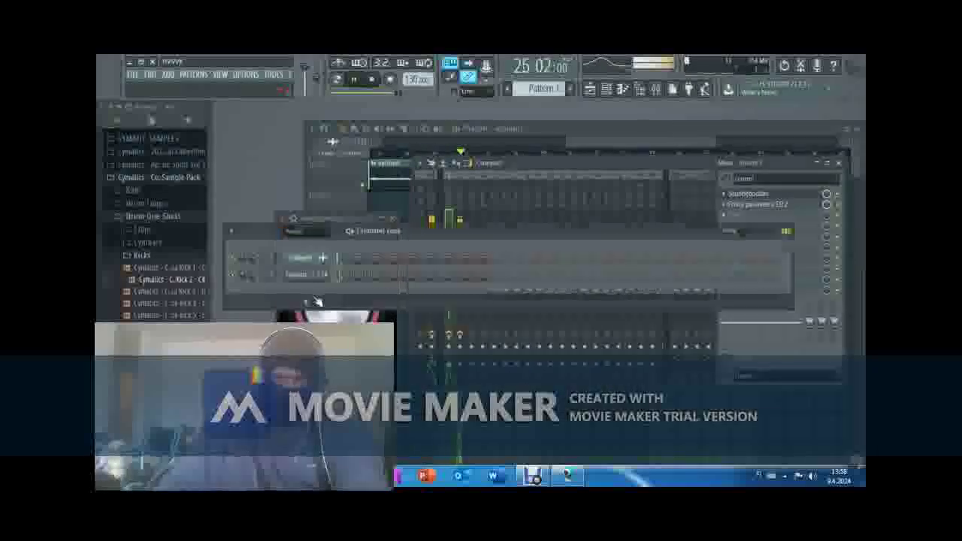
left_click(348, 275)
left_click(403, 274)
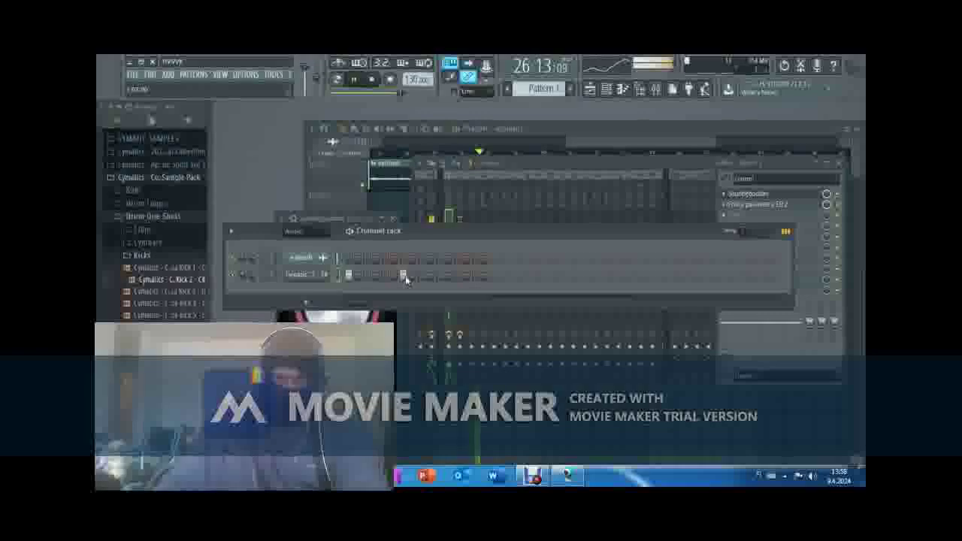
left_click(493, 274)
left_click(511, 274)
left_click(602, 274)
left_click(340, 80)
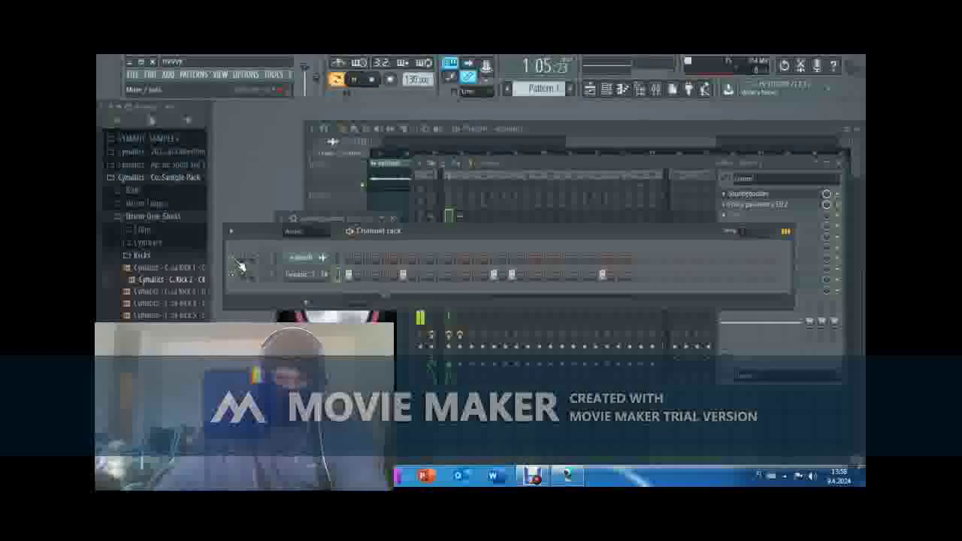
- Audition Breakbeat Paradise Tons of Snare samples, add one to the channel rack, and place its hits on steps 8 and 24
left_click(151, 255)
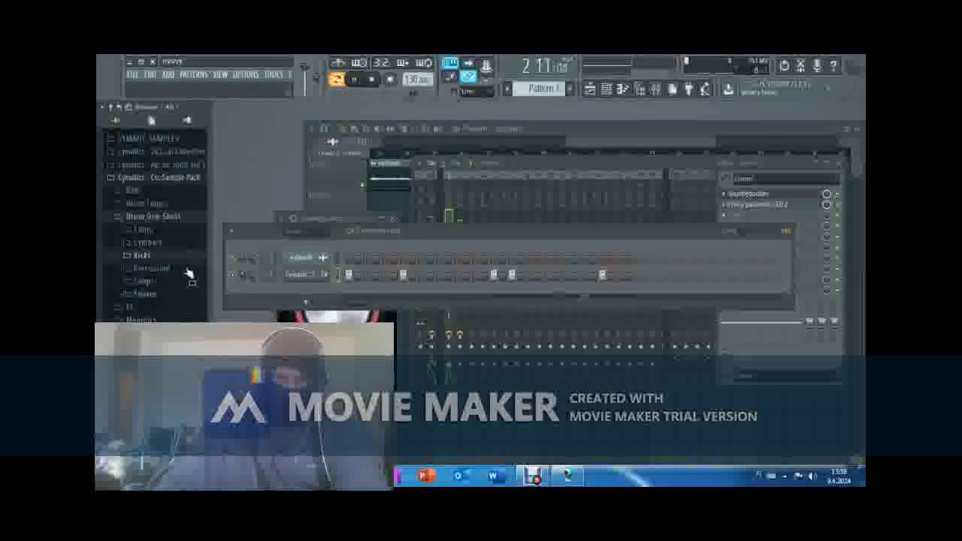
scroll(188, 271, "down", 5)
scroll(189, 268, "down", 10)
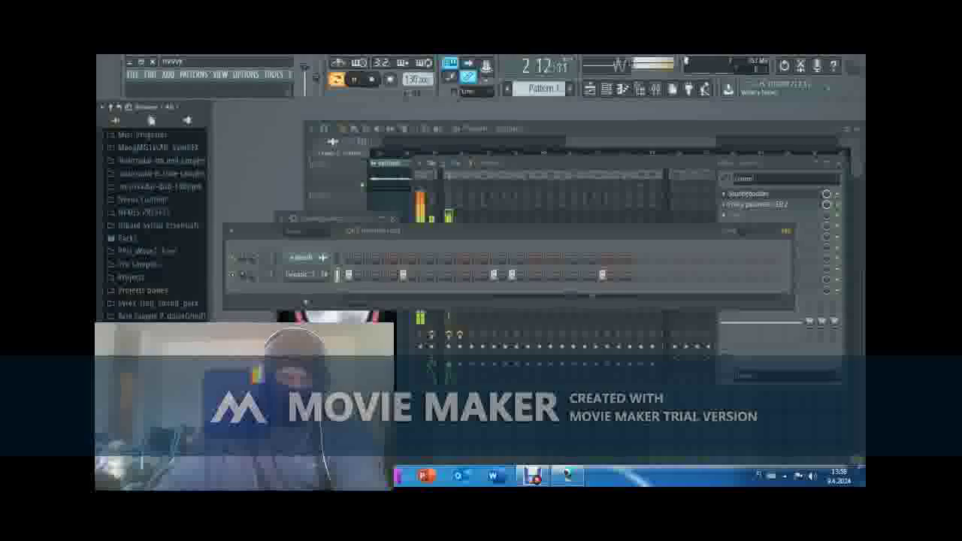
left_click(186, 342)
scroll(184, 240, "down", 10)
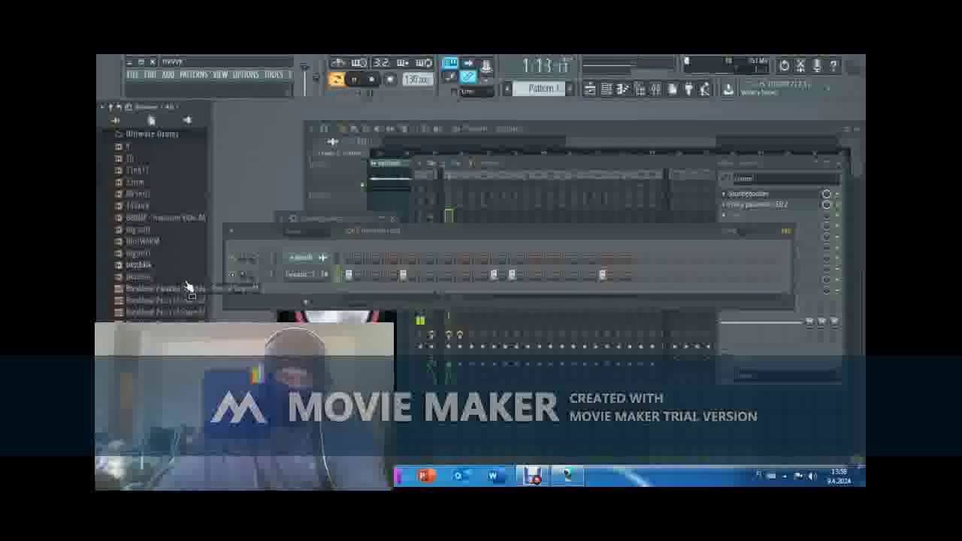
left_click(169, 302)
left_click(178, 313)
left_click(179, 287)
left_click(179, 265)
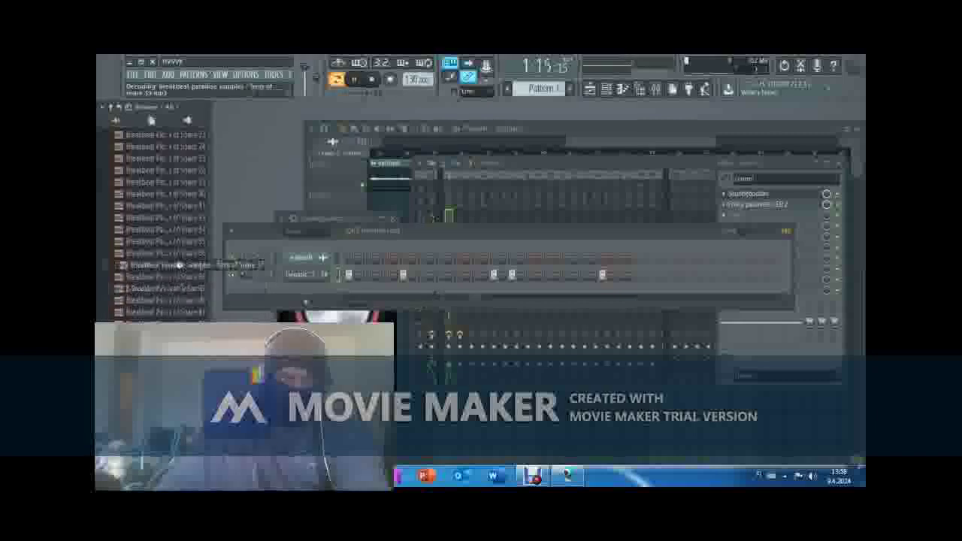
left_click(179, 276)
left_click_drag(181, 271, 411, 299)
left_click(412, 292)
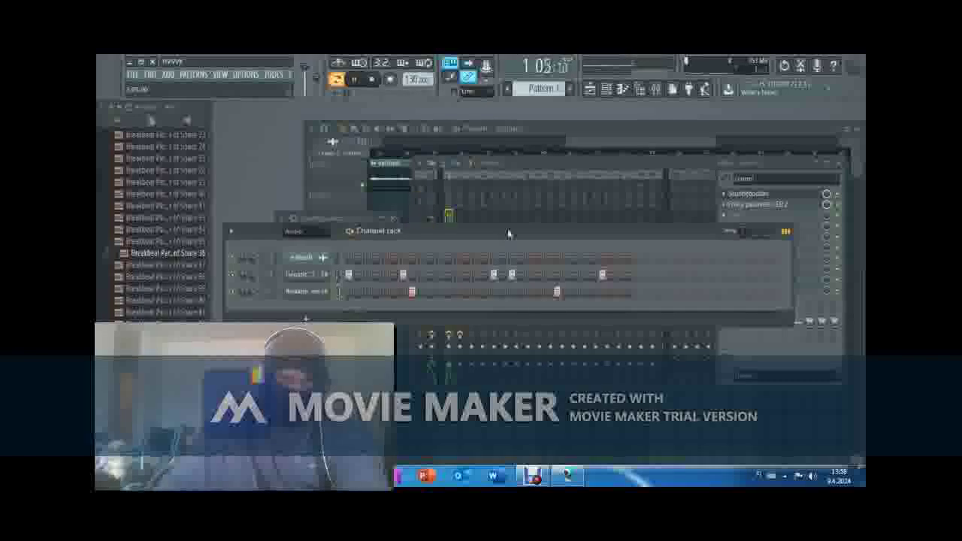
- Add a hi-hat sample to the channel rack and fill its row on every fourth step
scroll(188, 255, "down", 2)
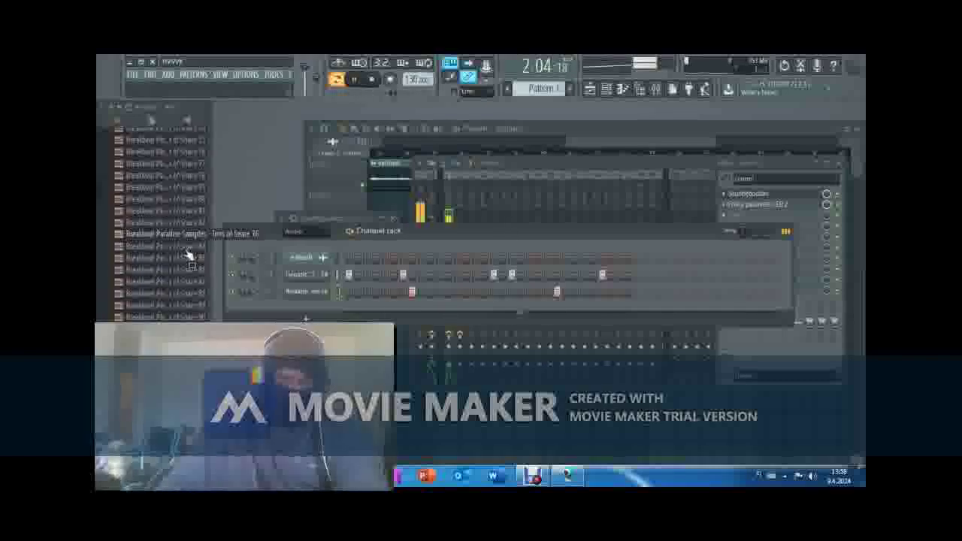
scroll(188, 264, "down", 15)
left_click(141, 371)
left_click_drag(141, 364, 313, 313)
right_click(318, 313)
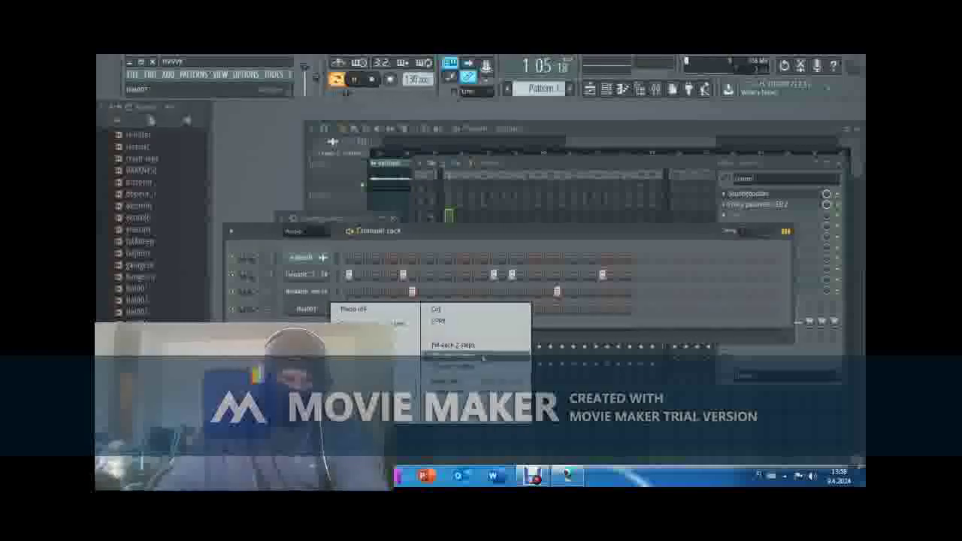
left_click(482, 357)
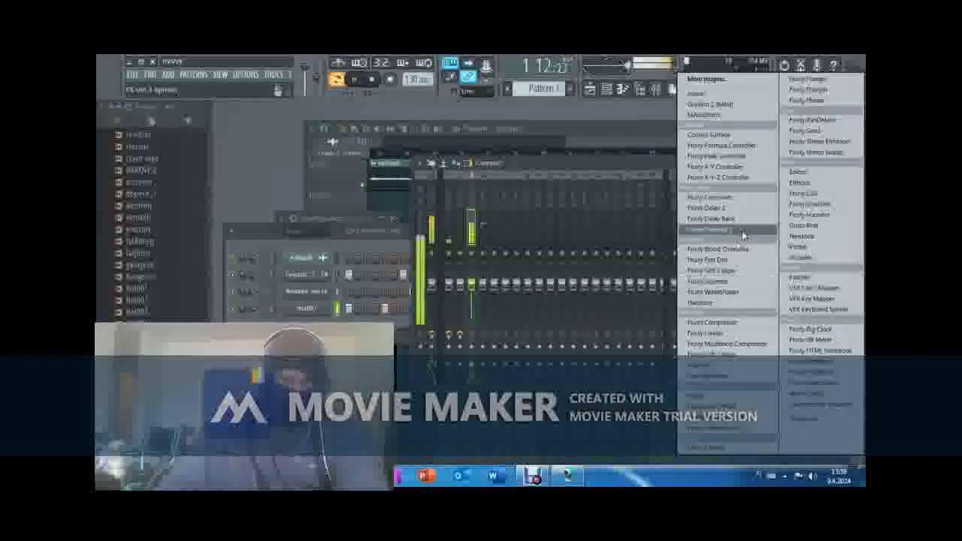
- Load Fruity Reverb 2 in the first effect slot of mixer insert 3 and lower the faders of inserts 3 and 1
left_click(711, 230)
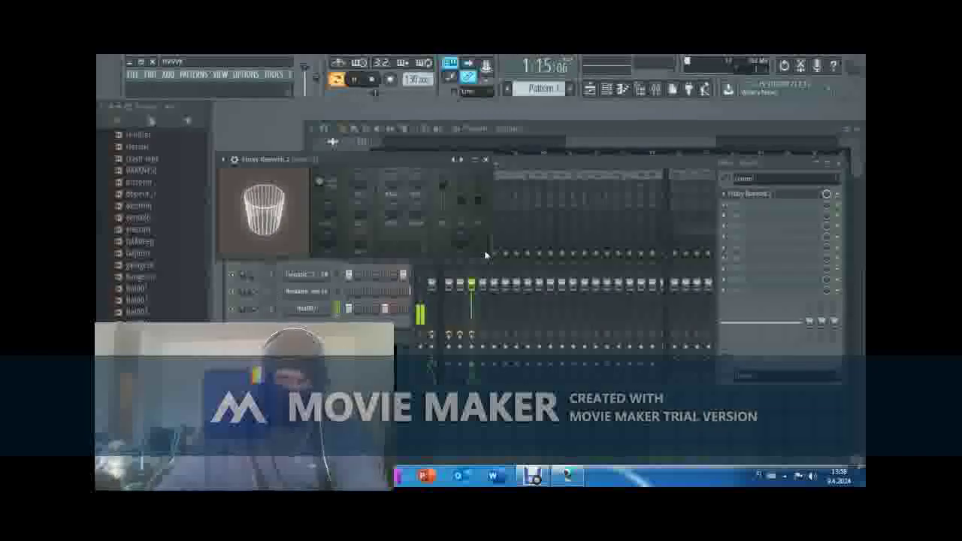
left_click_drag(376, 160, 638, 218)
left_click_drag(472, 288, 450, 294)
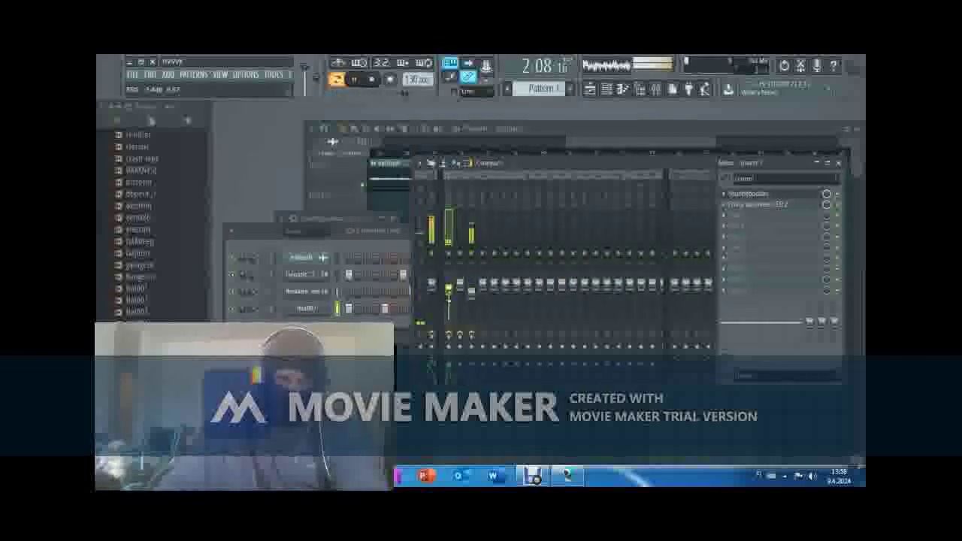
left_click(272, 293)
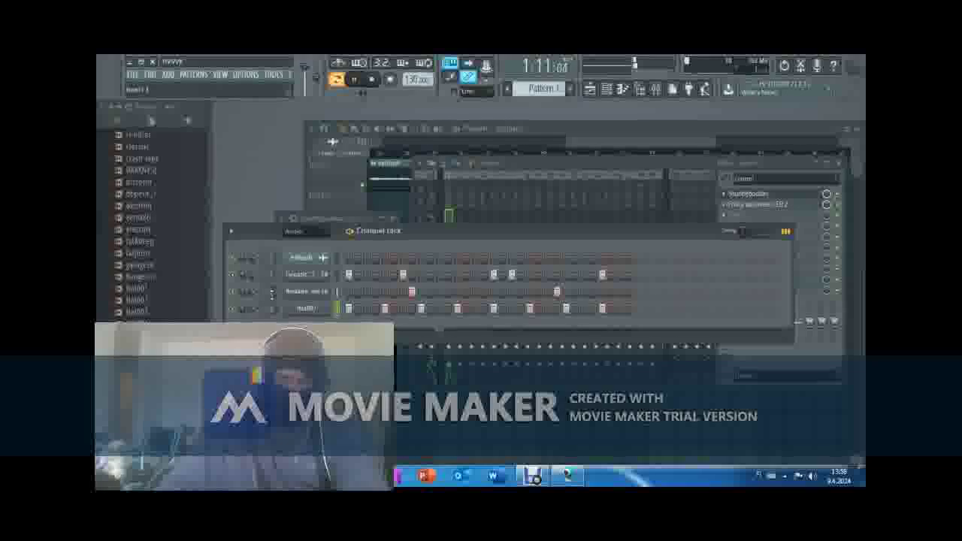
- Add another drum sample below the hi-hat and place its hits on steps 5, 7, 21, 29 and 31
left_click(140, 394)
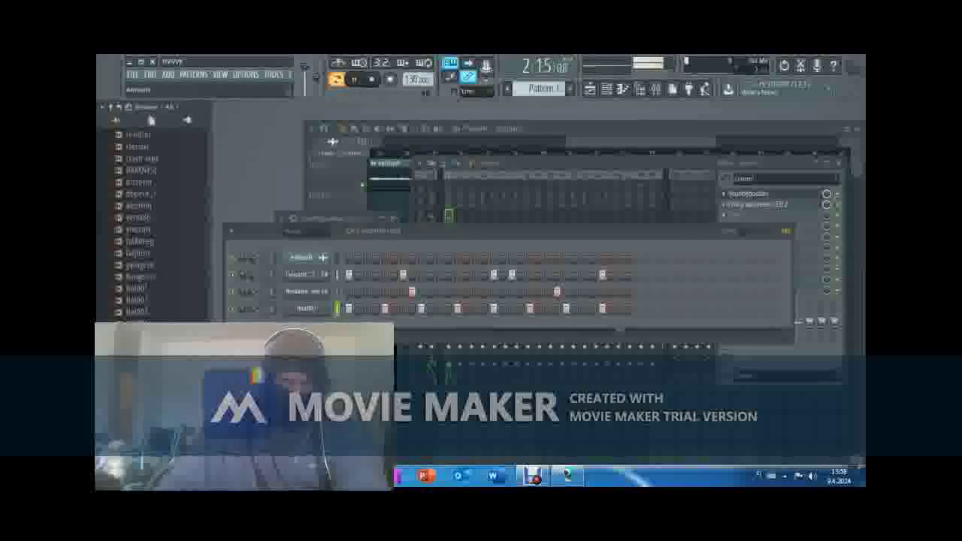
left_click(384, 325)
left_click(402, 326)
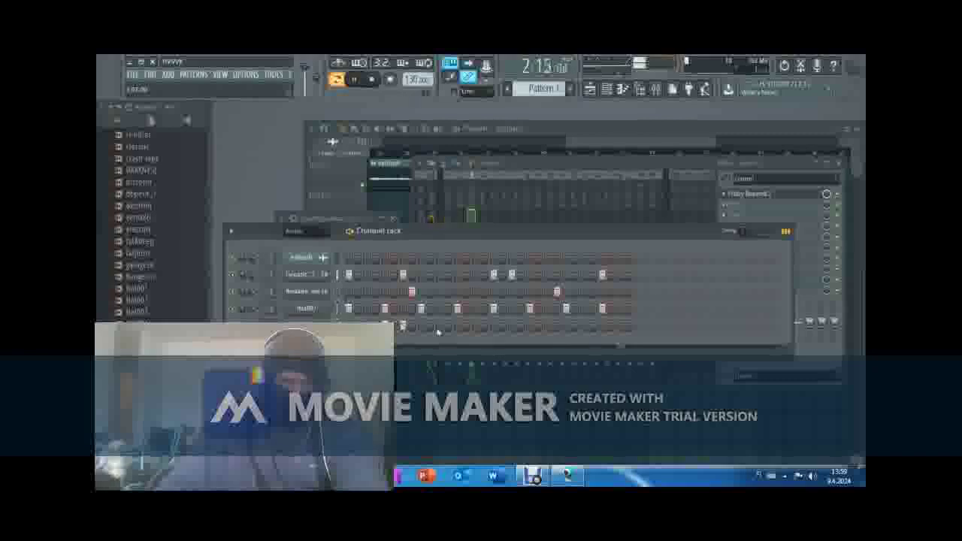
left_click(529, 327)
left_click(621, 327)
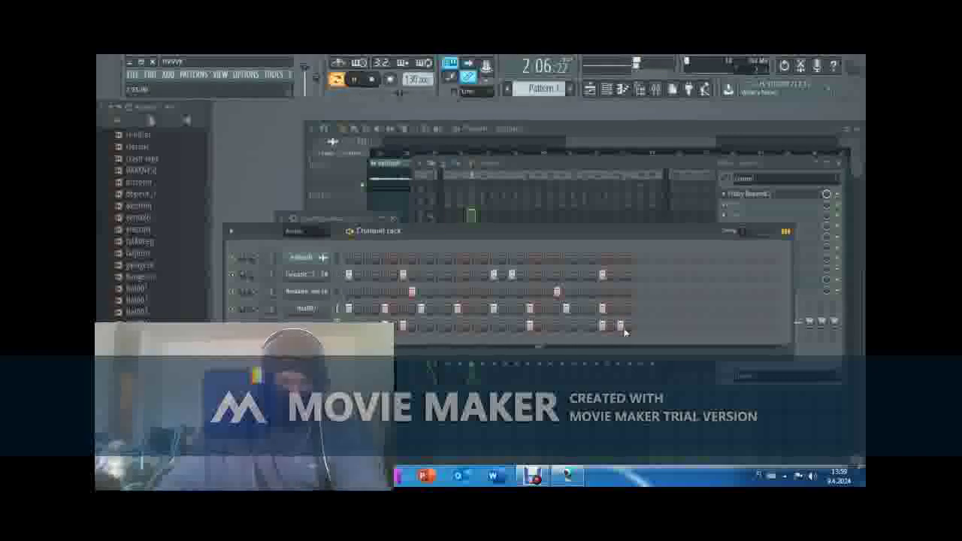
- Select all epitaph clips after the first one in the playlist and shift them slightly earlier on track 1
left_click(659, 149)
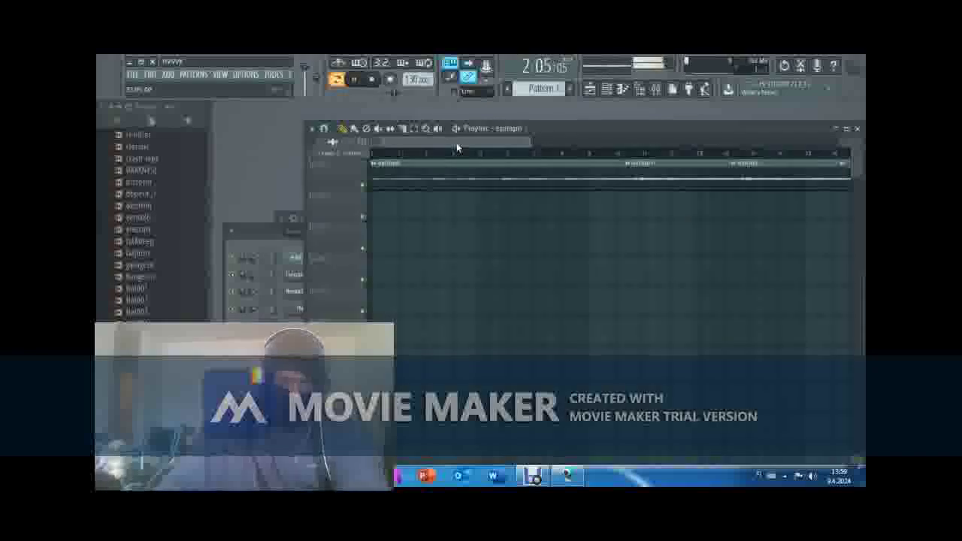
left_click(414, 129)
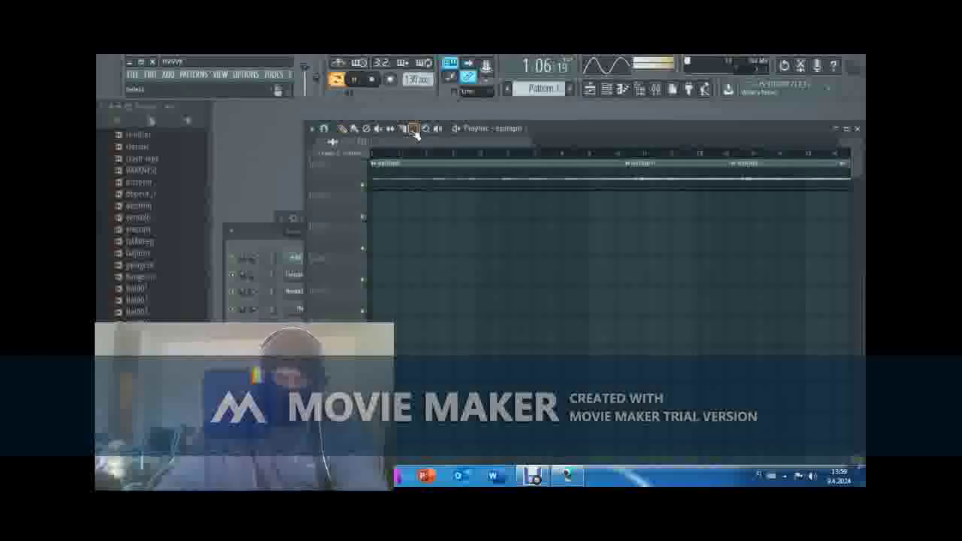
left_click(655, 180)
left_click_drag(655, 180, 854, 180)
left_click_drag(670, 137, 504, 144)
left_click(344, 130)
left_click_drag(562, 179, 553, 180)
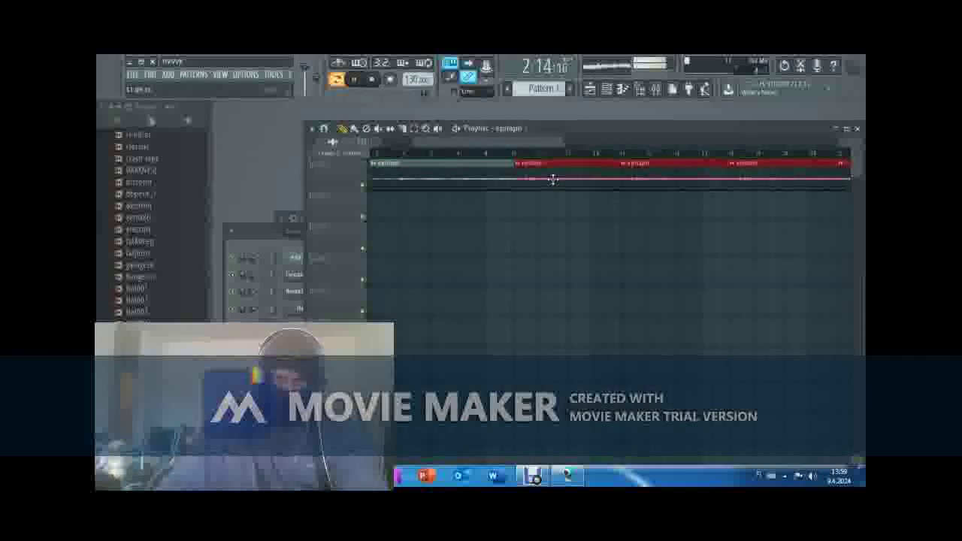
- Clone Pattern 1 as Pattern 2 and, in its first drum row, remove the hits on steps 7 and 17 and add one on step 15
left_click(547, 222, "ctrl")
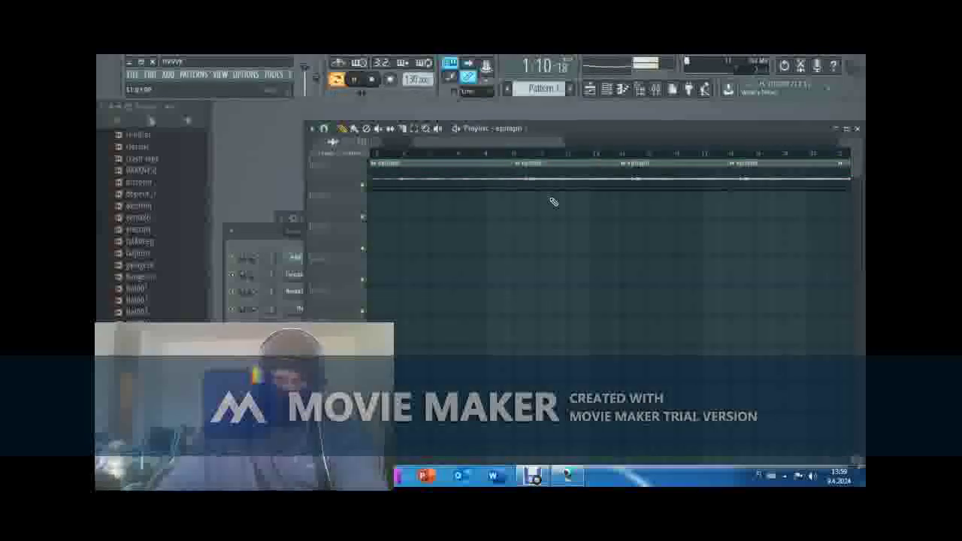
left_click(541, 88)
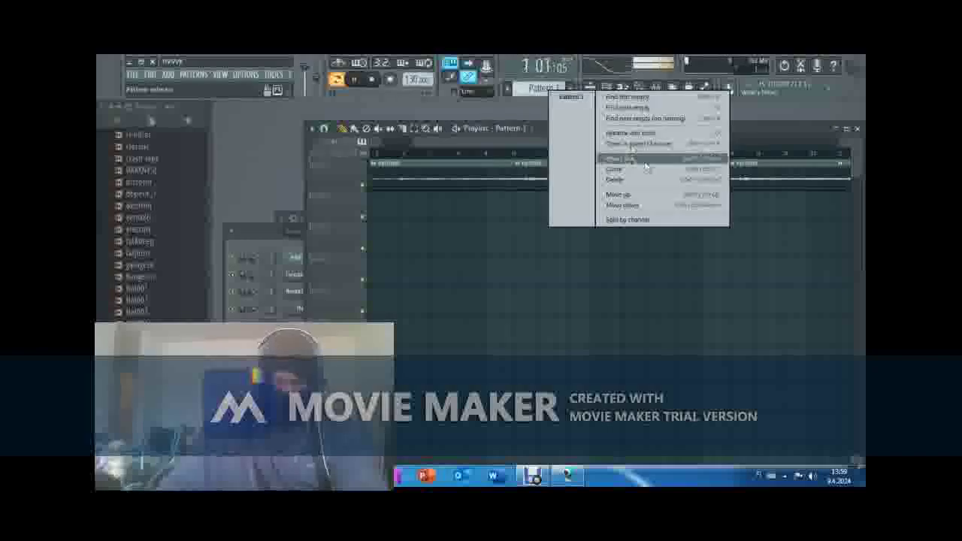
left_click(645, 162)
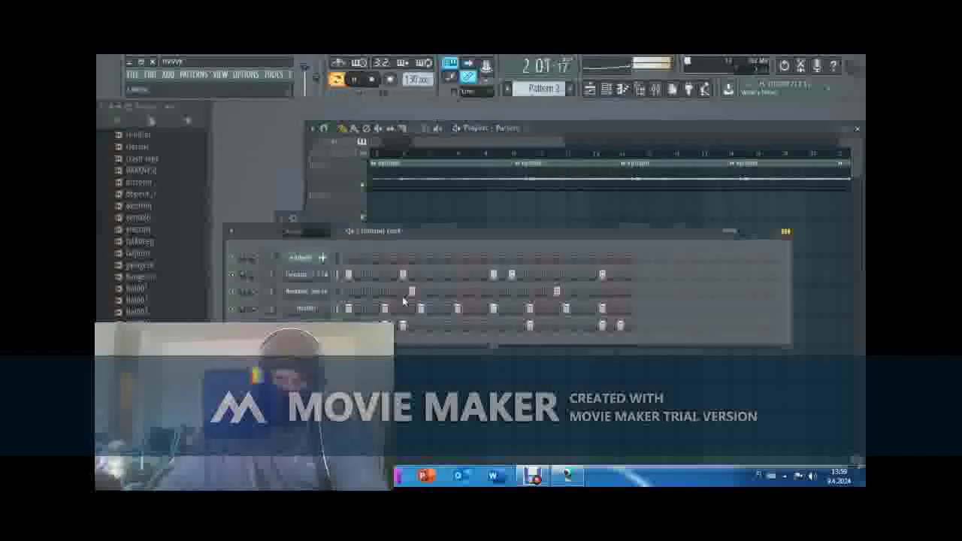
right_click(403, 276)
right_click(494, 276)
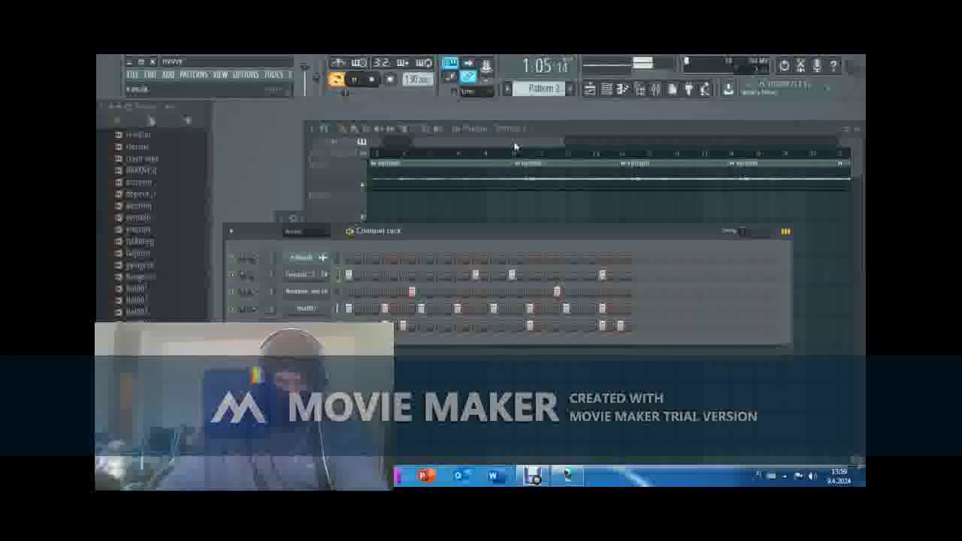
- Place three pattern clips end to end on playlist track 2, starting beneath the second epitaph clip with Pattern 1
left_click_drag(556, 90, 554, 96)
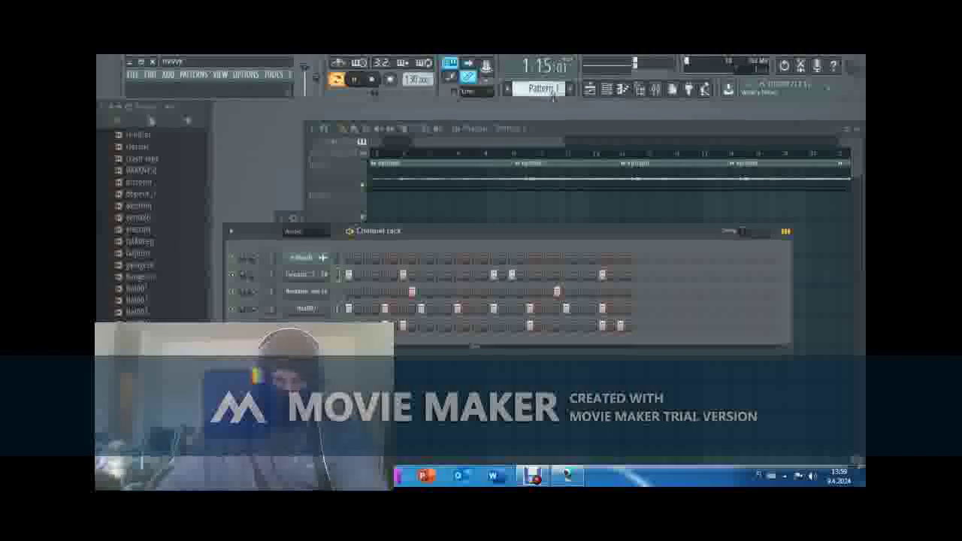
left_click(526, 199)
left_click(571, 204)
left_click(630, 218)
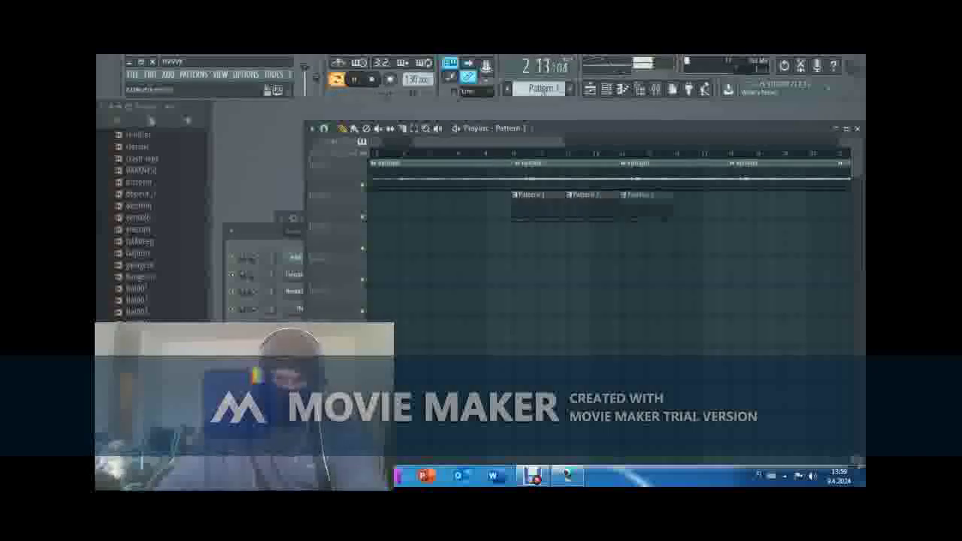
- Clone Pattern 1 again, adding hits on steps 3 and 25 of the first drum row and steps 29 to 31 of the second
right_click(547, 90)
left_click(633, 174)
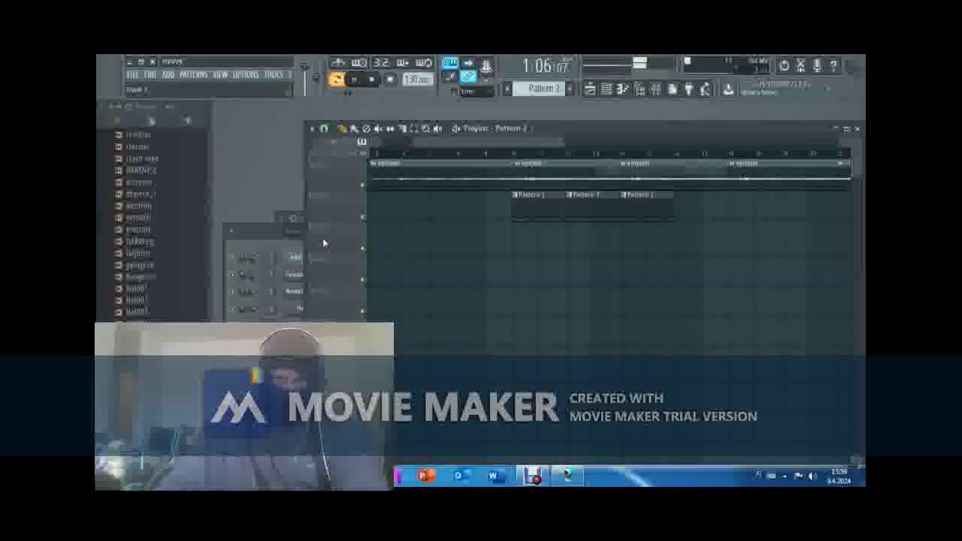
left_click(296, 241)
left_click(366, 275)
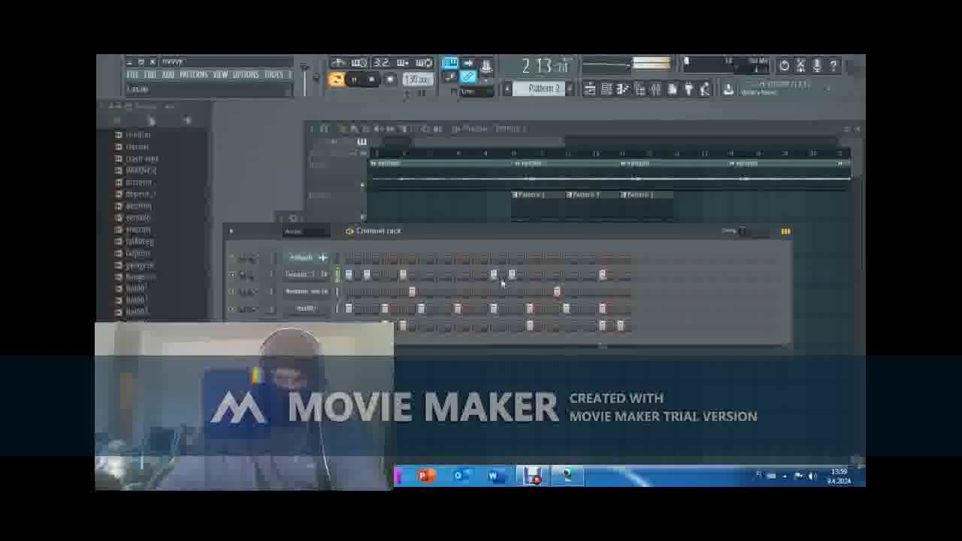
left_click(566, 275)
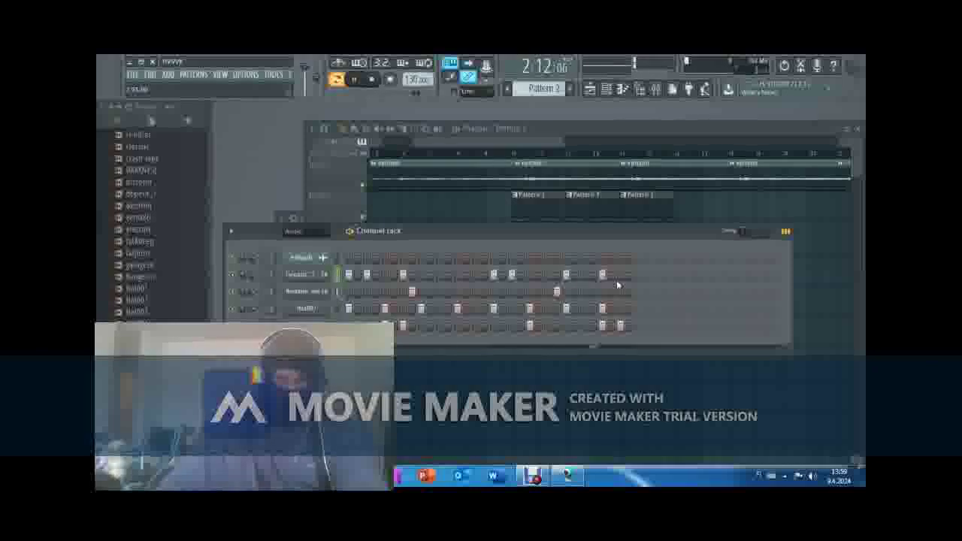
key("space")
left_click_drag(620, 292, 632, 296)
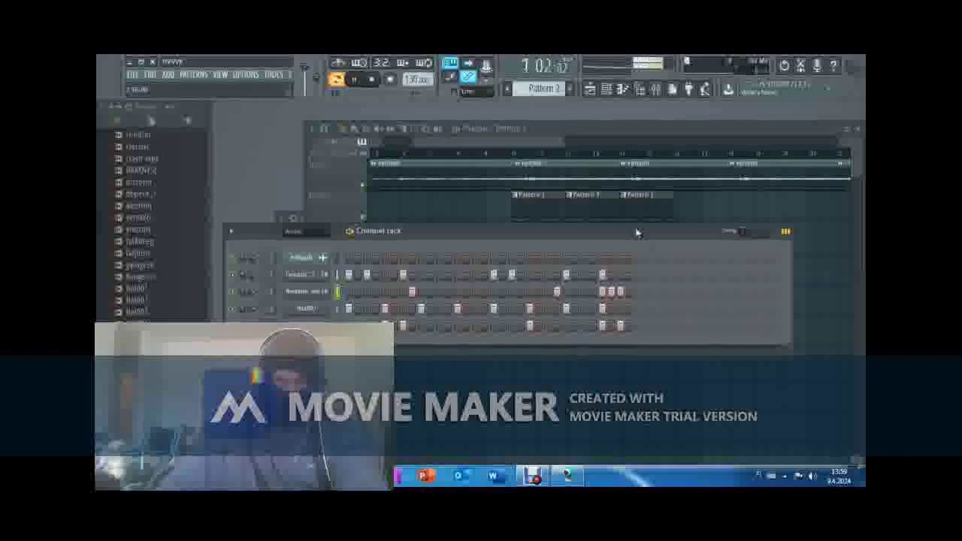
- Add the new pattern as the fourth clip on track 2 and copy the four-clip block repeatedly along the track
left_click(681, 208)
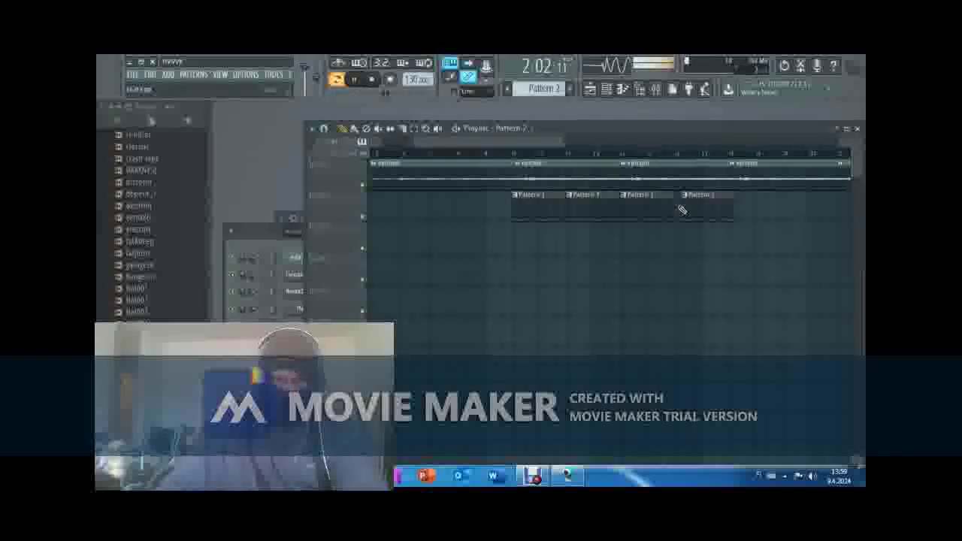
left_click(414, 129)
left_click_drag(756, 223, 526, 202)
left_click(342, 129)
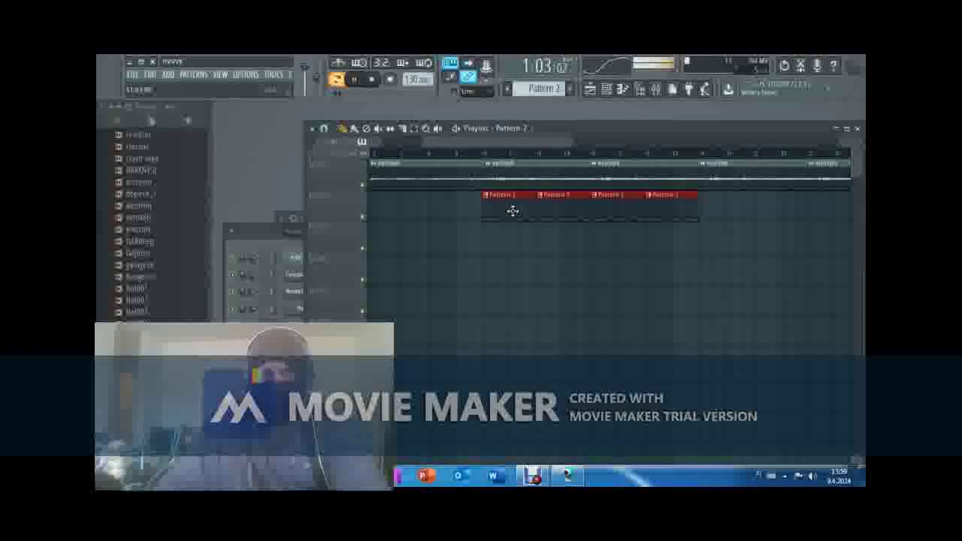
mouse_move(505, 212)
left_mouse_down()
mouse_move(732, 213)
mouse_move(721, 213)
left_mouse_up()
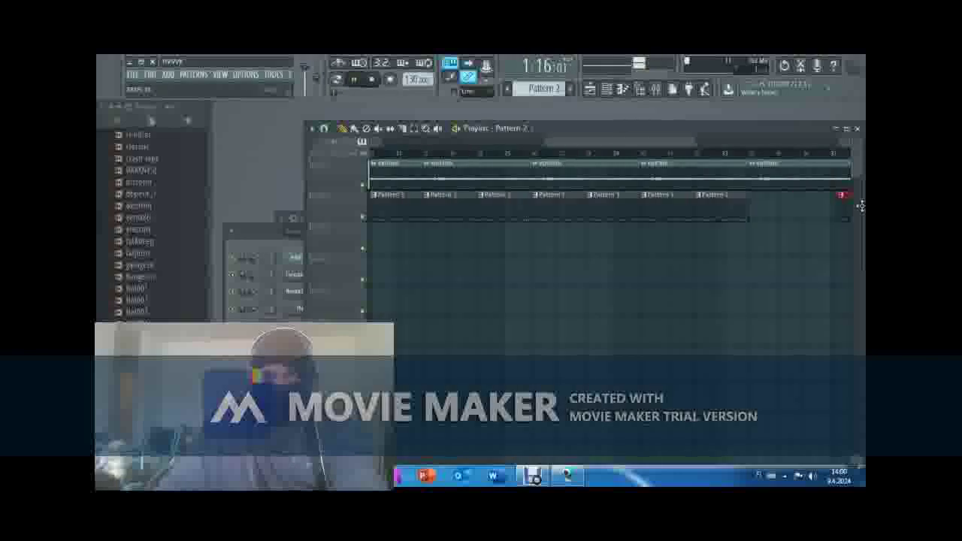
left_click_drag(859, 206, 752, 217)
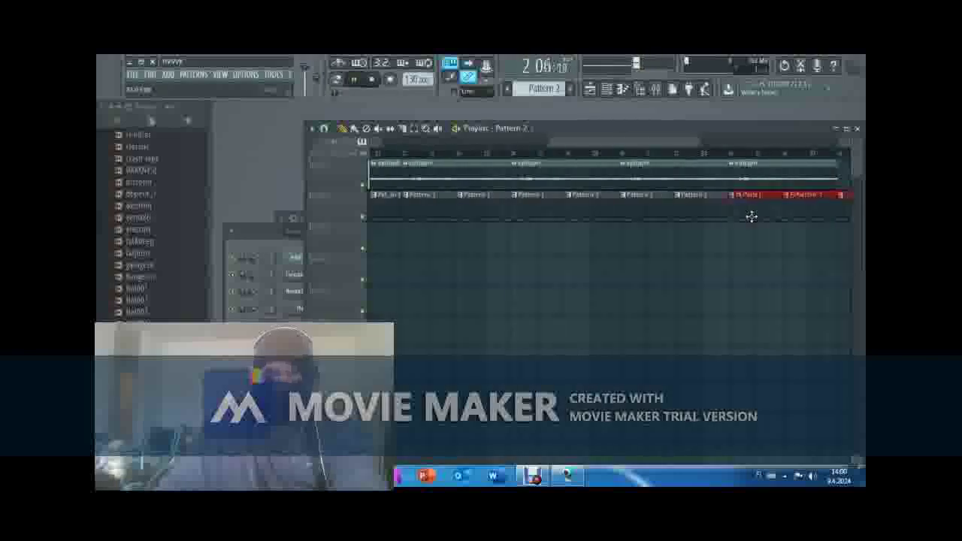
- Extend track 1 with further epitaph clips placed end to end after the existing ones
left_click_drag(666, 142, 705, 148)
left_click_drag(635, 179, 741, 179)
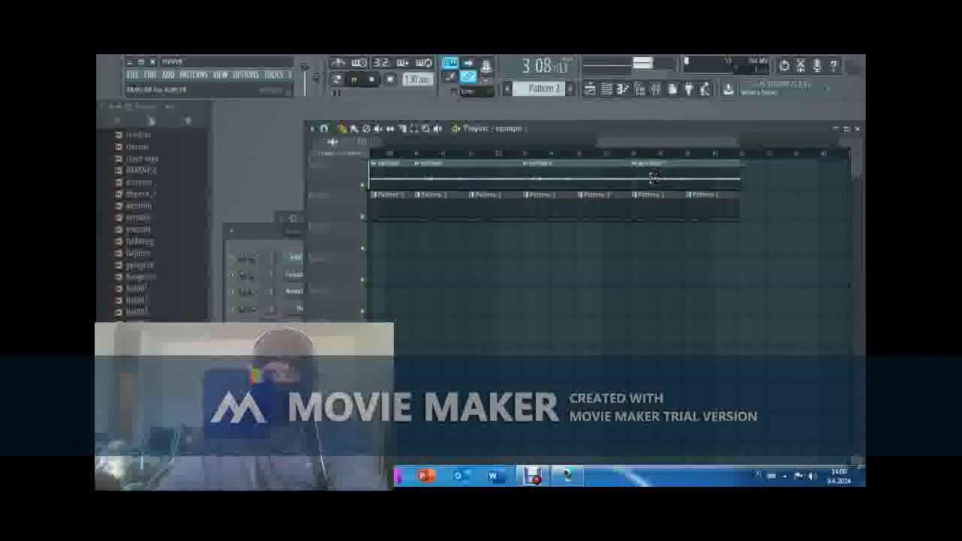
left_click(750, 179)
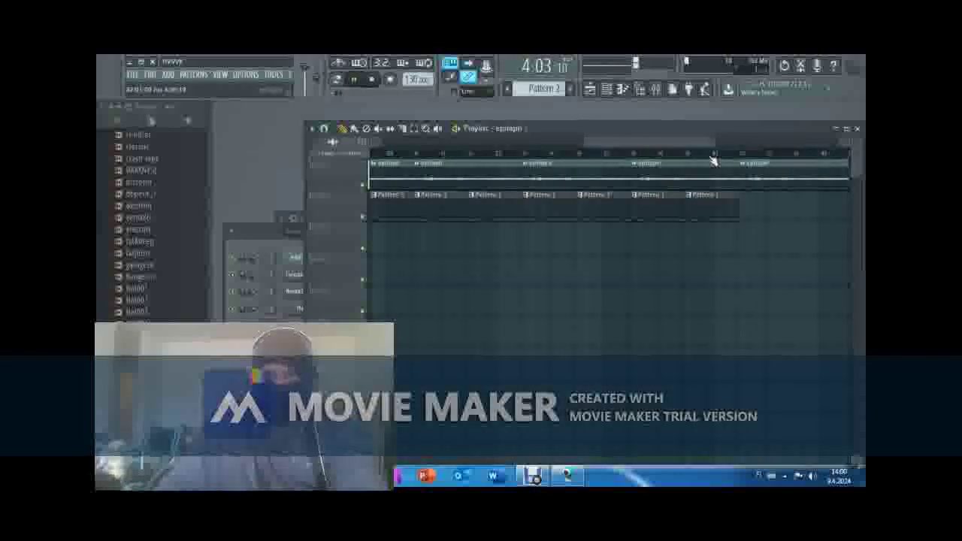
left_click_drag(707, 143, 753, 146)
left_click(685, 176)
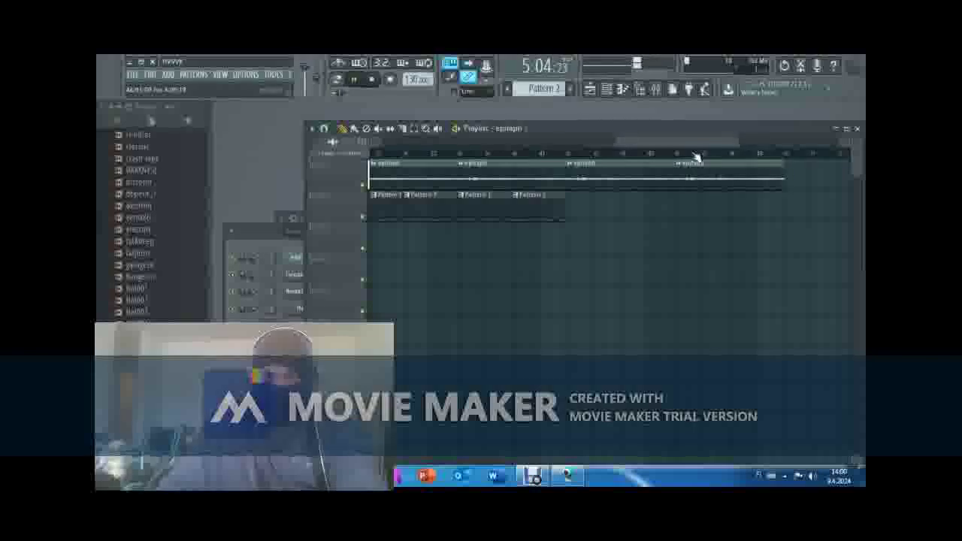
scroll(677, 169, "right", 2)
left_click(665, 180)
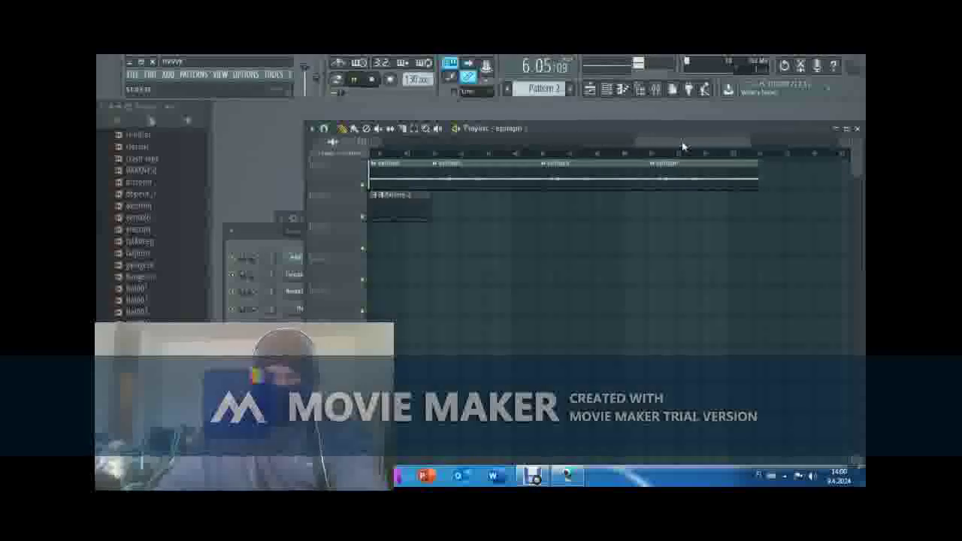
scroll(646, 170, "right", 3)
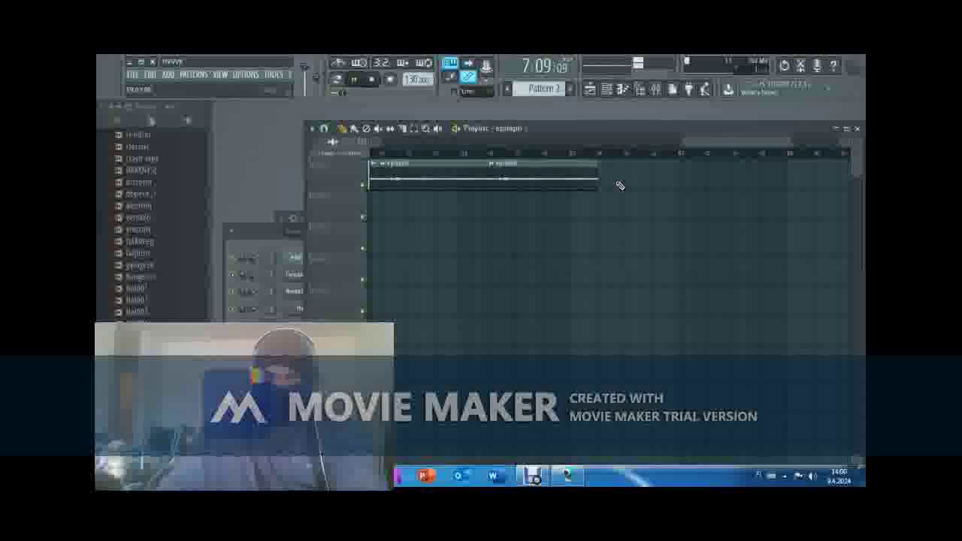
- Continue copying the four-pattern block along track 2 beneath the added epitaph clips
left_click(595, 142)
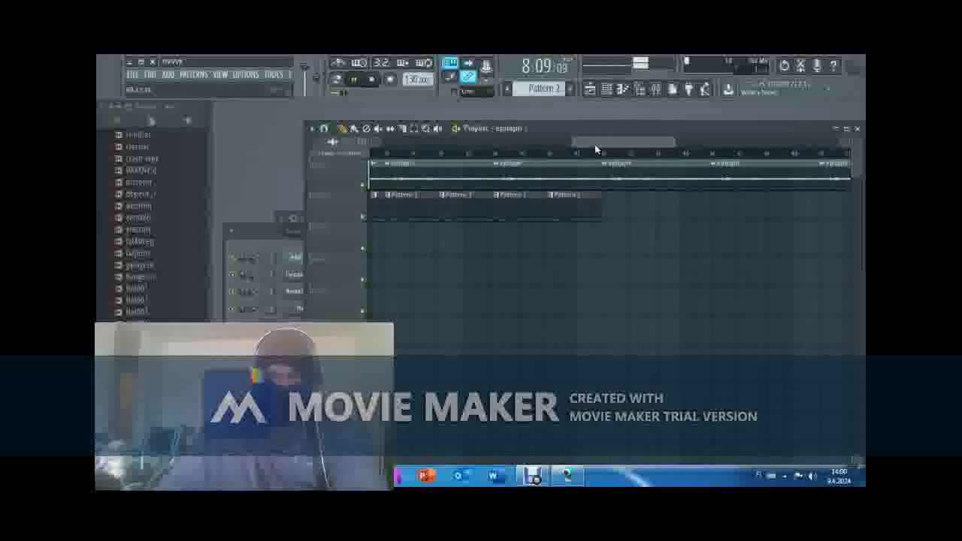
mouse_move(663, 216)
left_mouse_down()
mouse_move(388, 214)
mouse_move(862, 209)
mouse_move(654, 215)
left_mouse_up()
left_click(343, 128)
- Adjust Fruity Parametric EQ 2 on mixer insert 2, repositioning an upper band and lowering the first low band
left_click(656, 89)
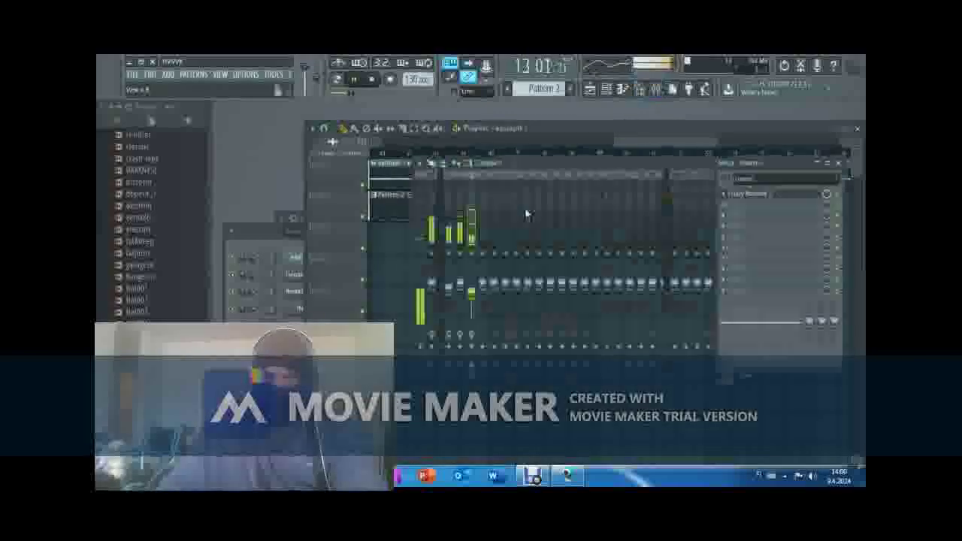
left_click(460, 225)
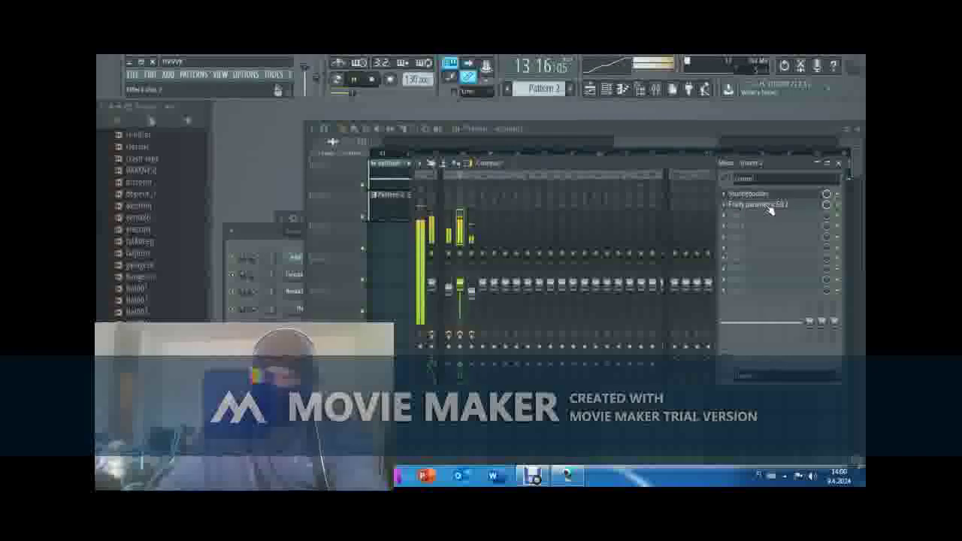
left_click(768, 209)
left_click_drag(462, 306, 522, 325)
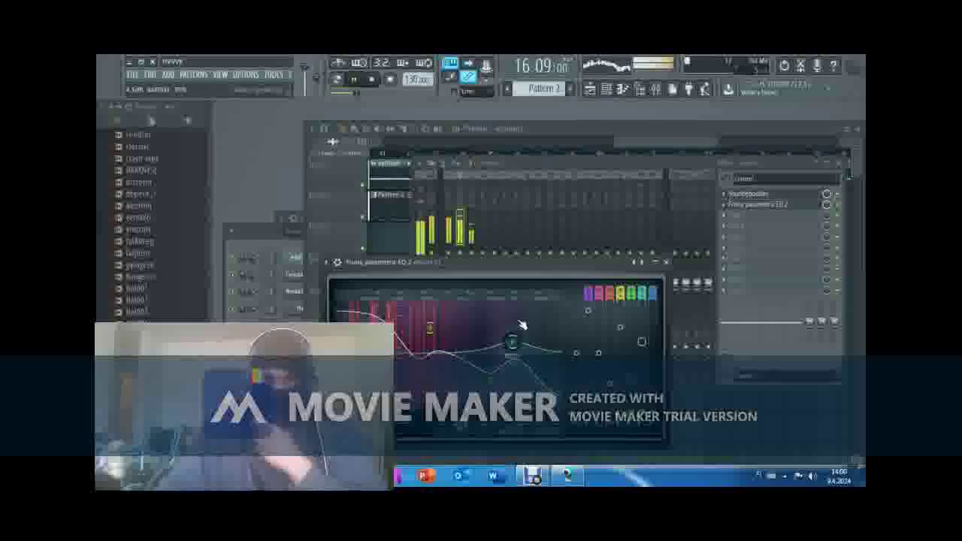
left_click_drag(399, 311, 396, 328)
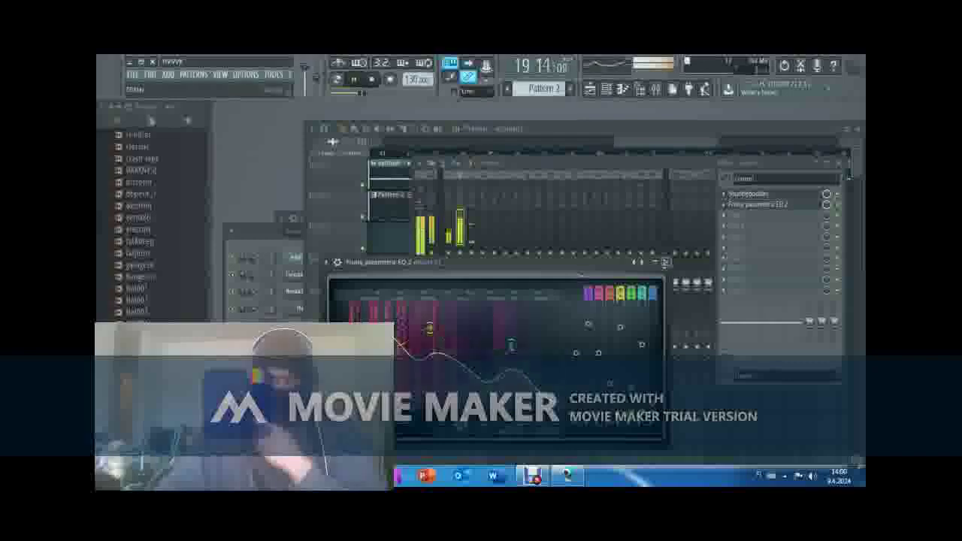
left_click(666, 262)
- Stop the song playback and switch to Audacity
left_click(682, 144)
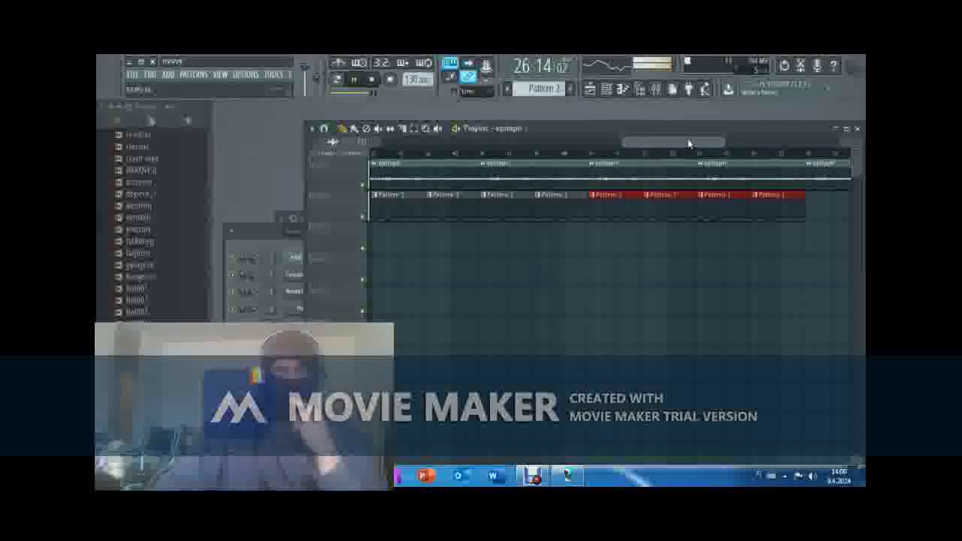
left_click_drag(689, 143, 601, 159)
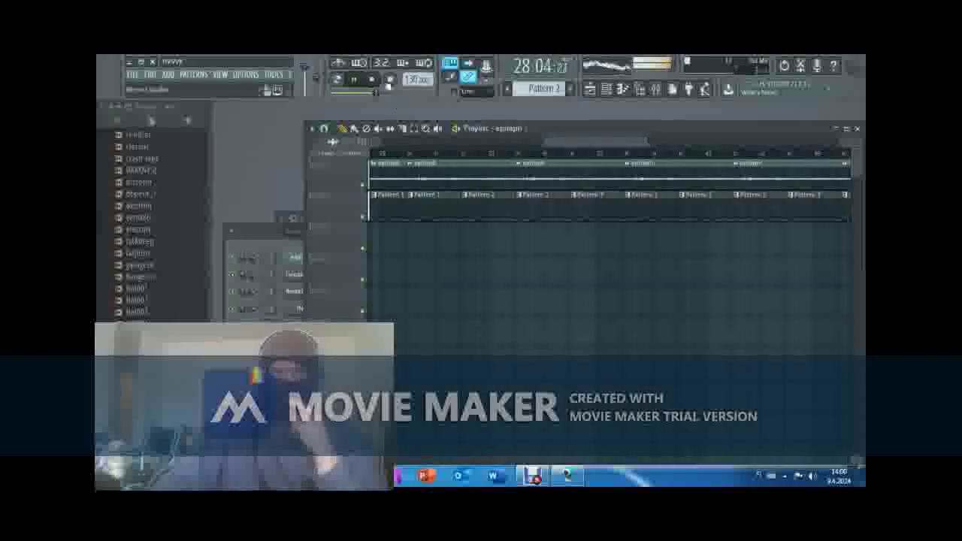
left_click(373, 81)
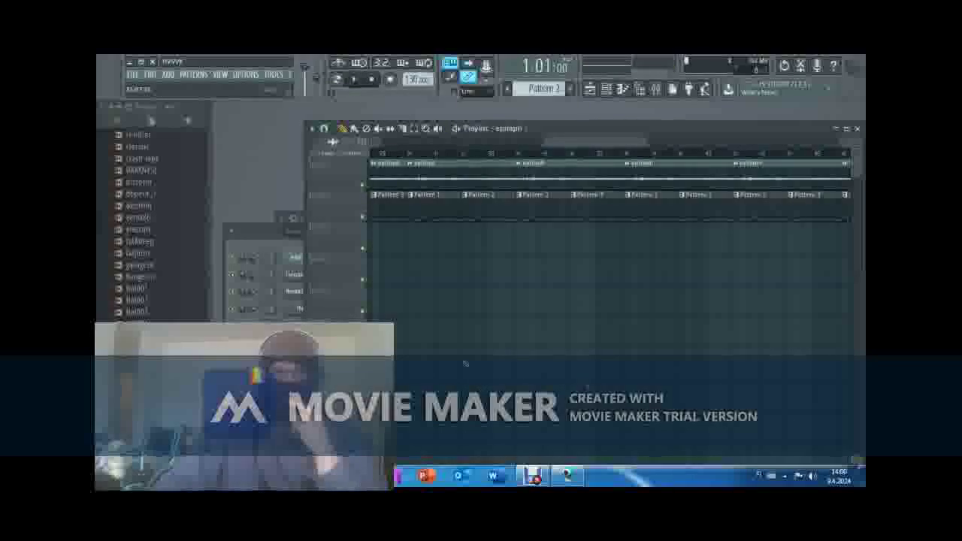
key("alt+Tab")
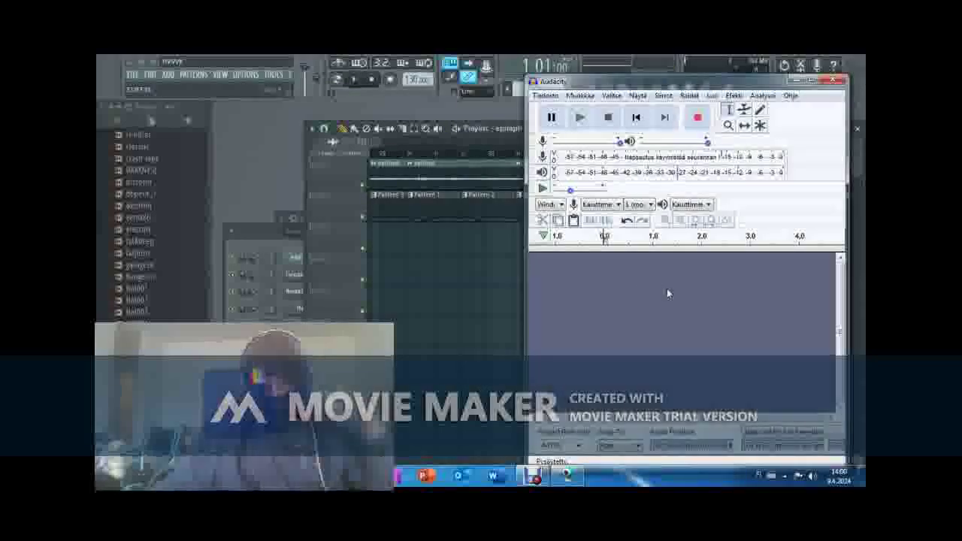
- Try recording a new track from the Kaiuttimet input device and delete the recorded track
left_click(605, 205)
left_click(610, 217)
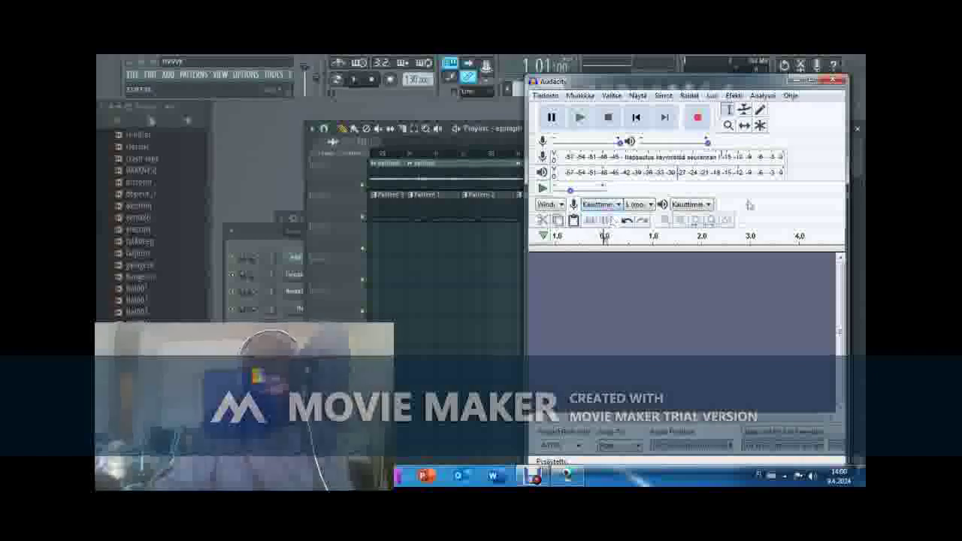
left_click(703, 123)
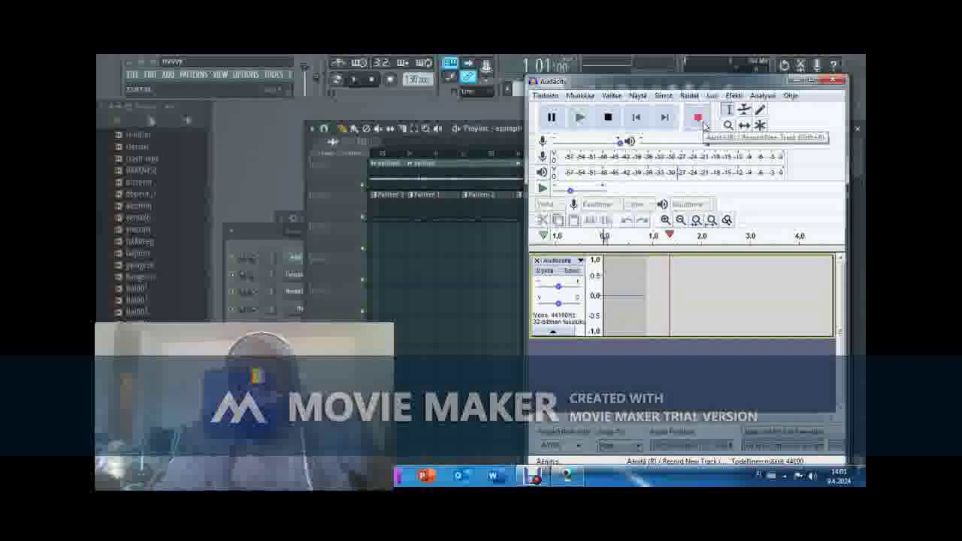
left_click(610, 119)
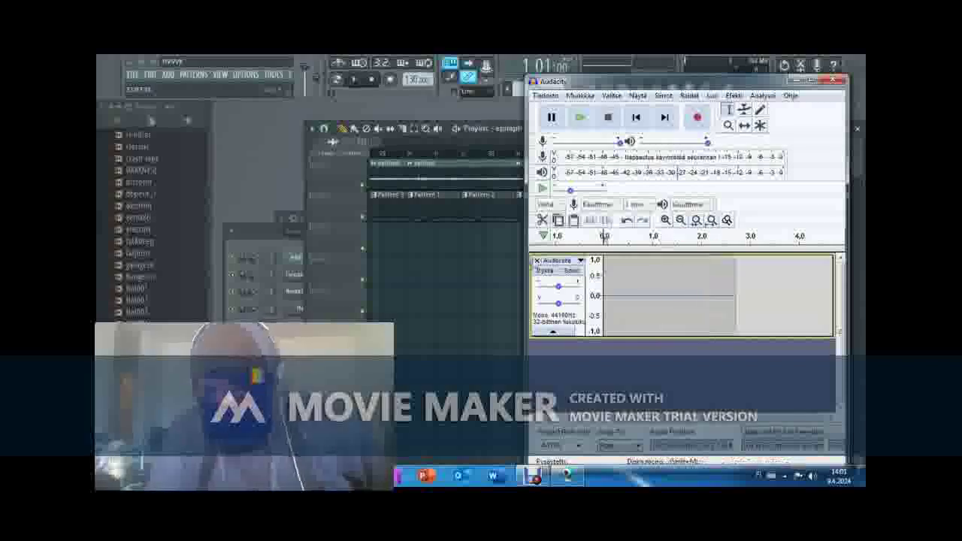
left_click(538, 261)
- Record a short voice take from the Mikrofoni input device and cut the empty part off its end
left_click(609, 205)
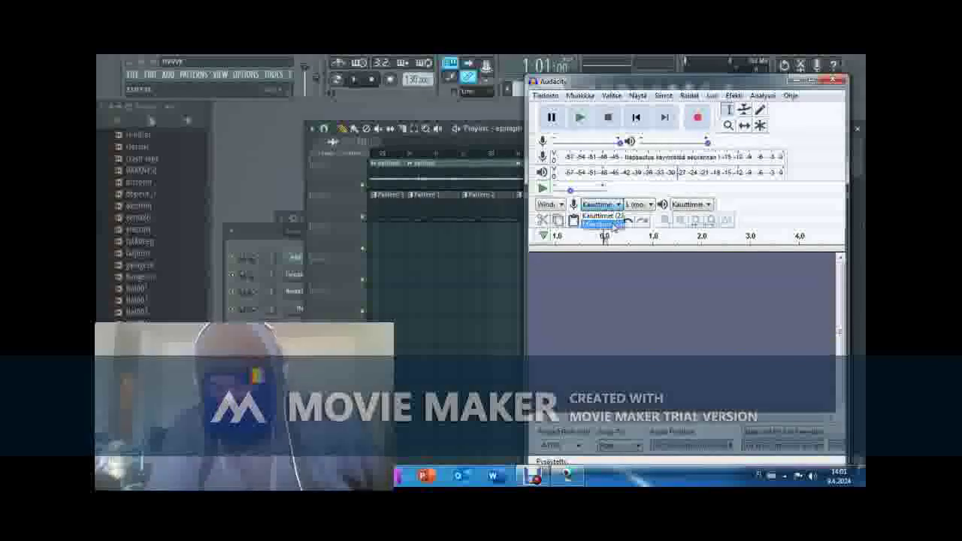
left_click(613, 225)
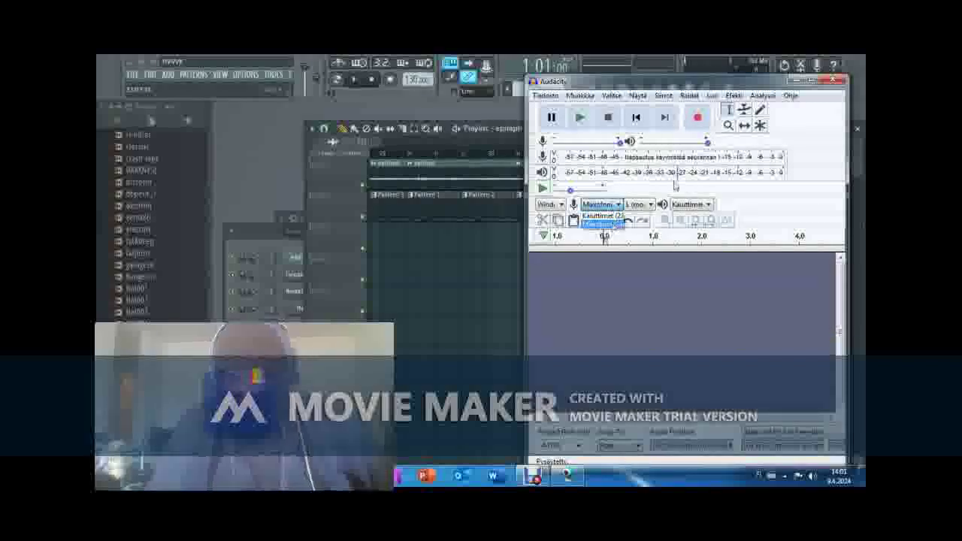
left_click(704, 121)
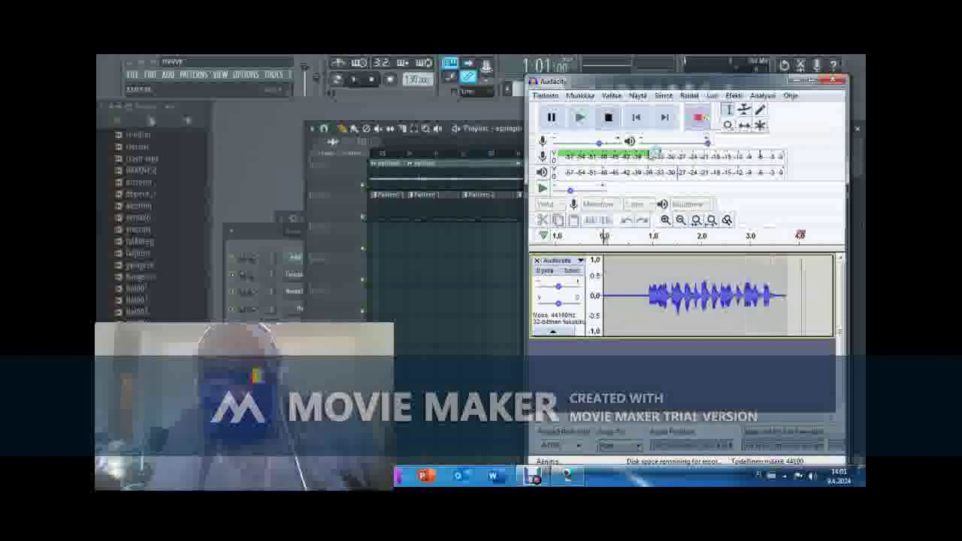
key("space")
left_click_drag(780, 288, 837, 290)
left_click(543, 221)
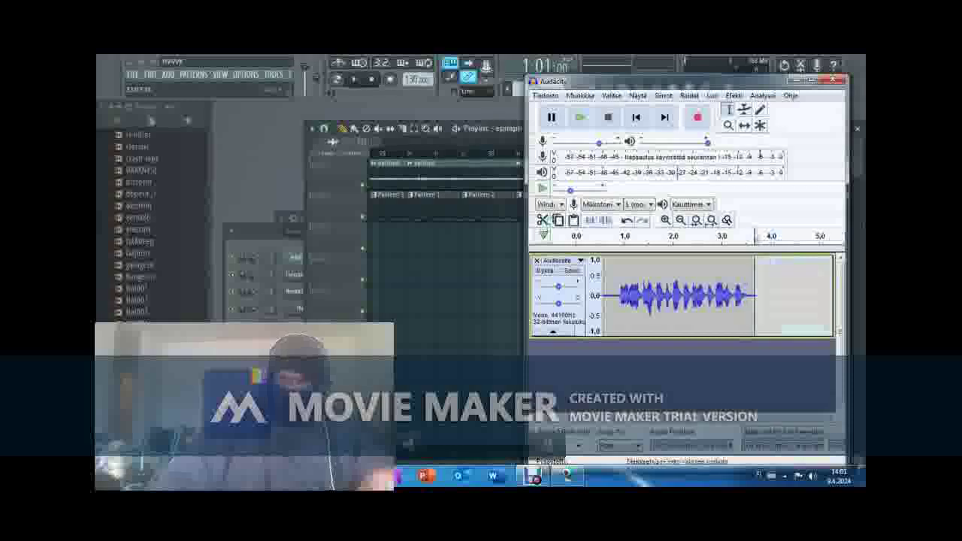
- Cut the silence off the start of the voice take and start a WAV export to the desktop
left_click_drag(621, 296, 580, 293)
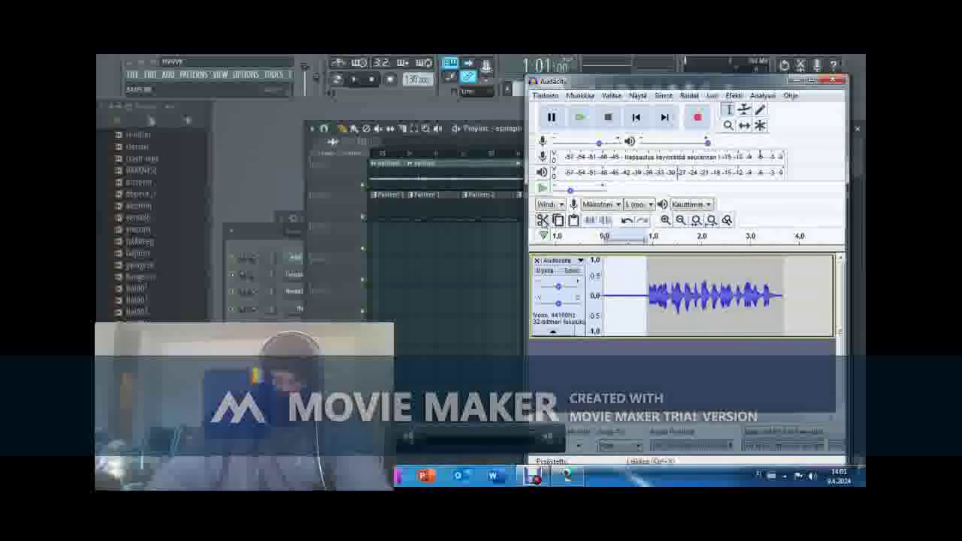
left_click(543, 220)
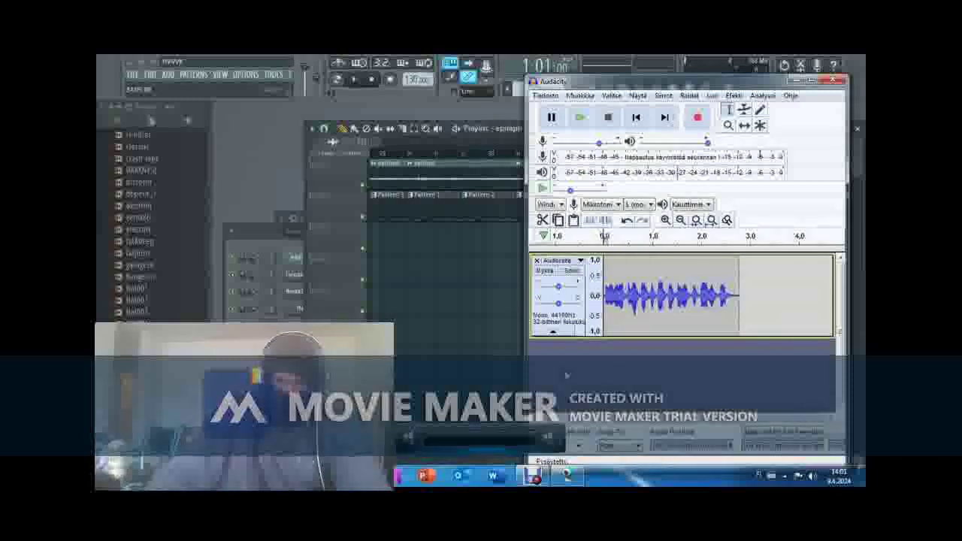
left_click(546, 95)
mouse_move(571, 188)
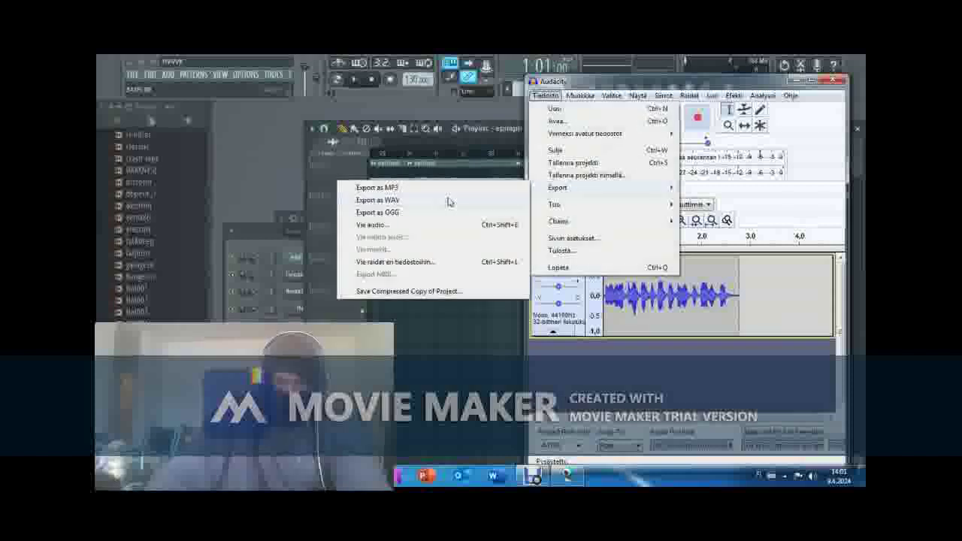
left_click(449, 201)
left_click(560, 171)
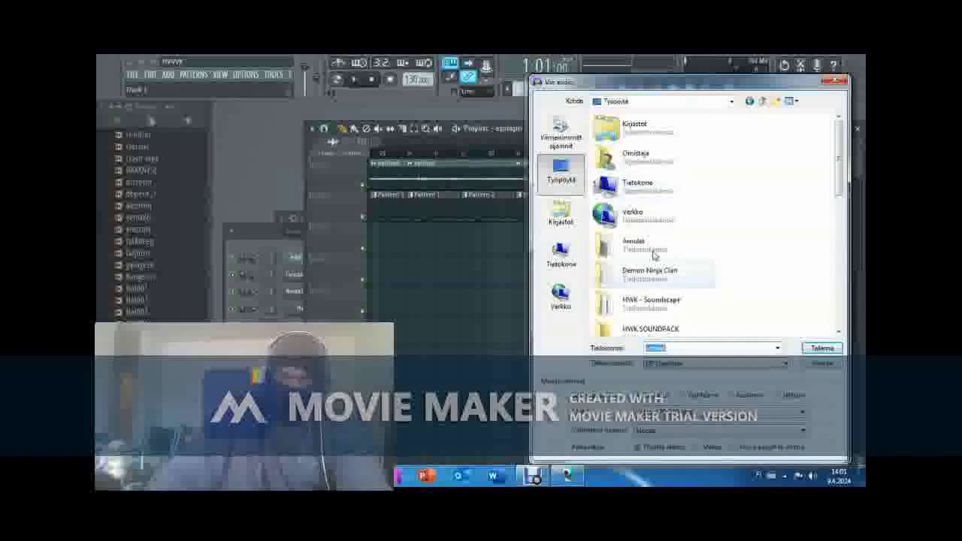
- Save the WAV as untitled in a new folder named haamu040 inside the desktop's äänitteet folder
left_click(644, 165)
double_click(644, 165)
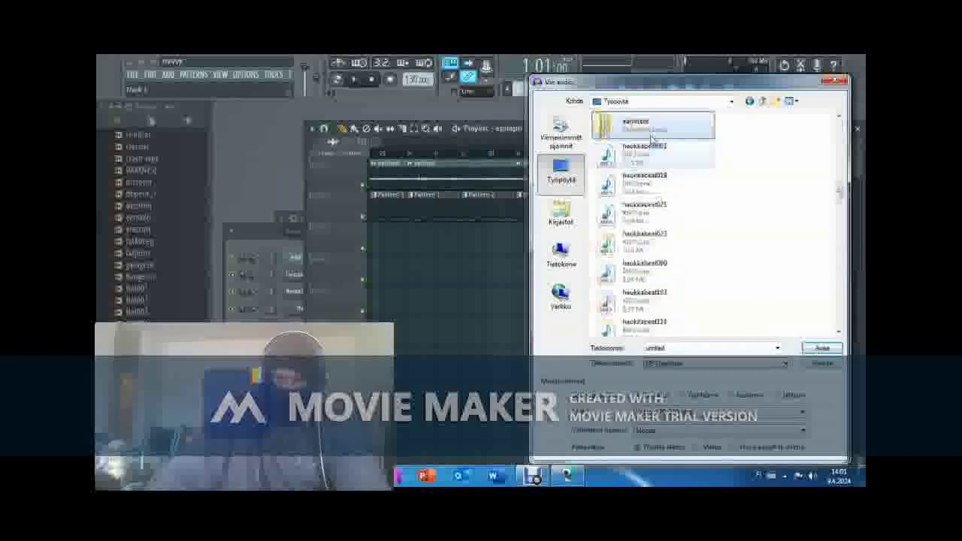
double_click(633, 124)
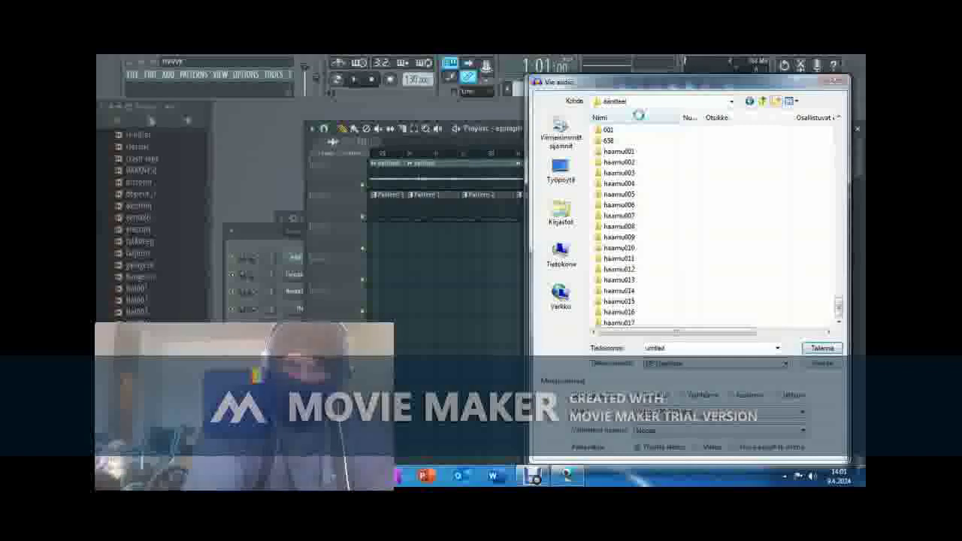
type("haam")
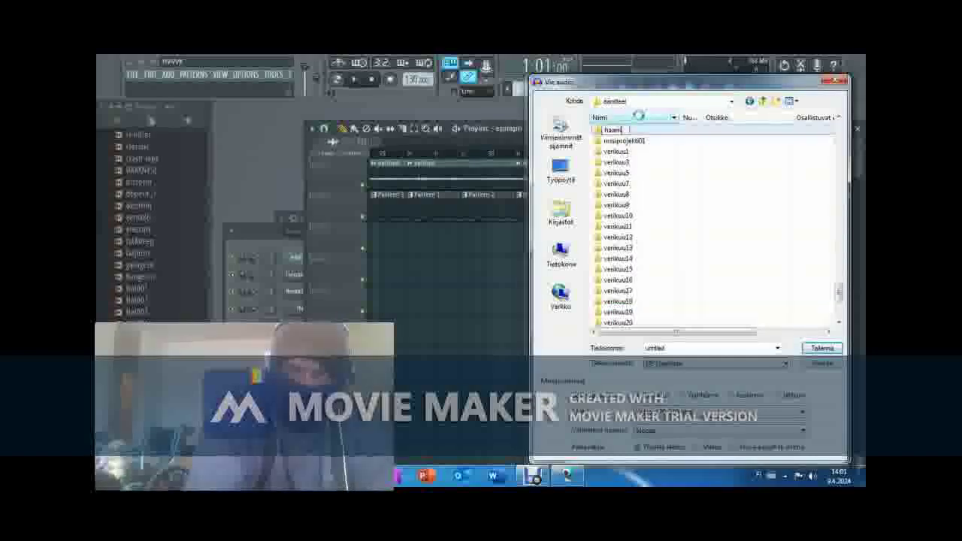
type("u040")
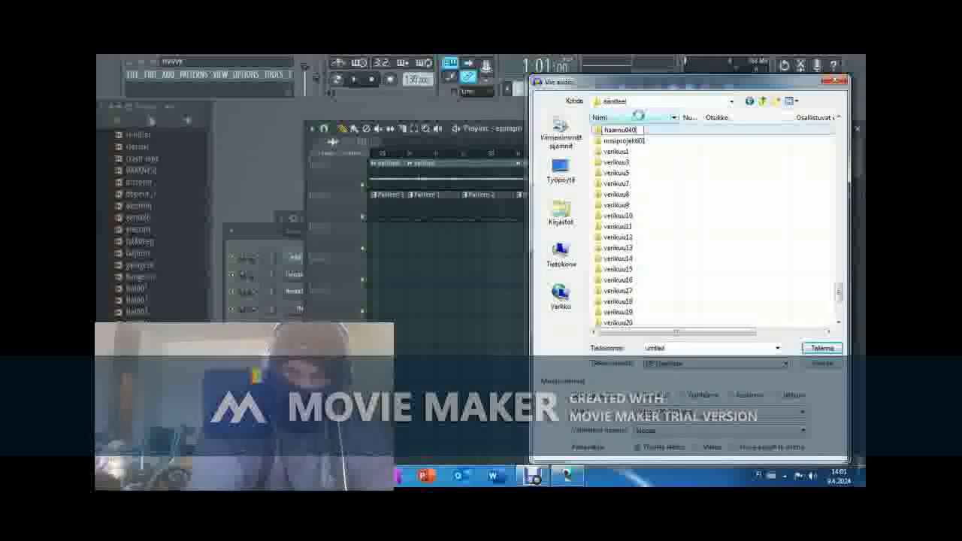
key("Return")
key("Return")
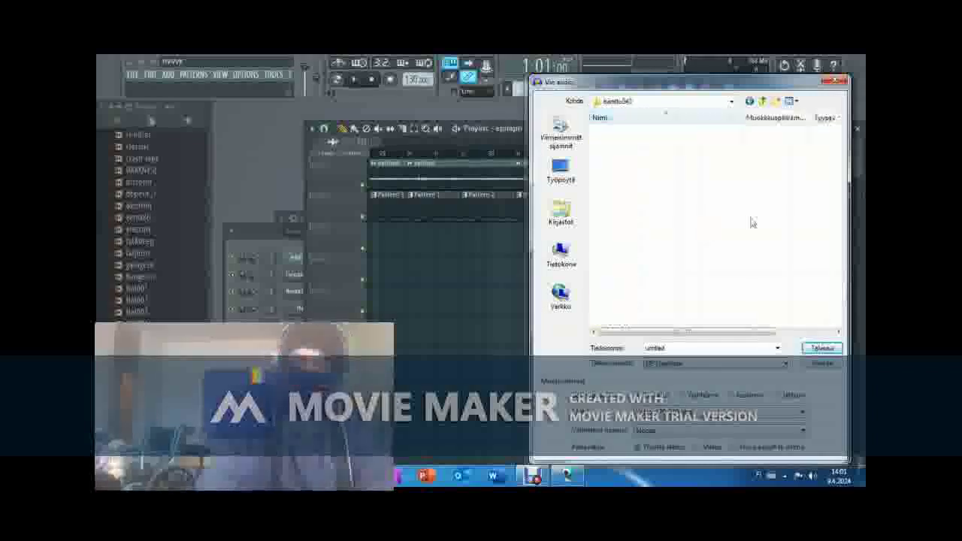
left_click(822, 349)
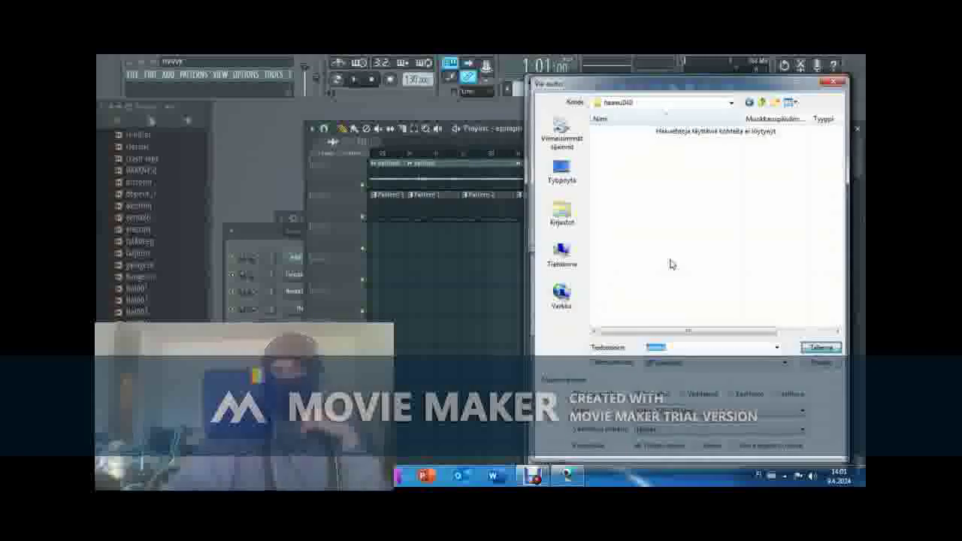
left_click(553, 347)
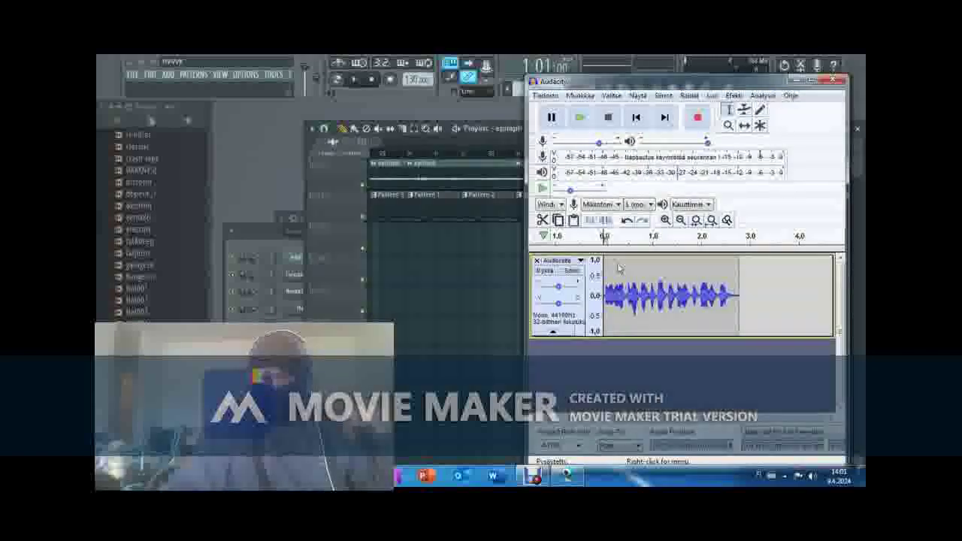
- Delete the exported voice track, close Audacity and clear the windows off the desktop
left_click(537, 260)
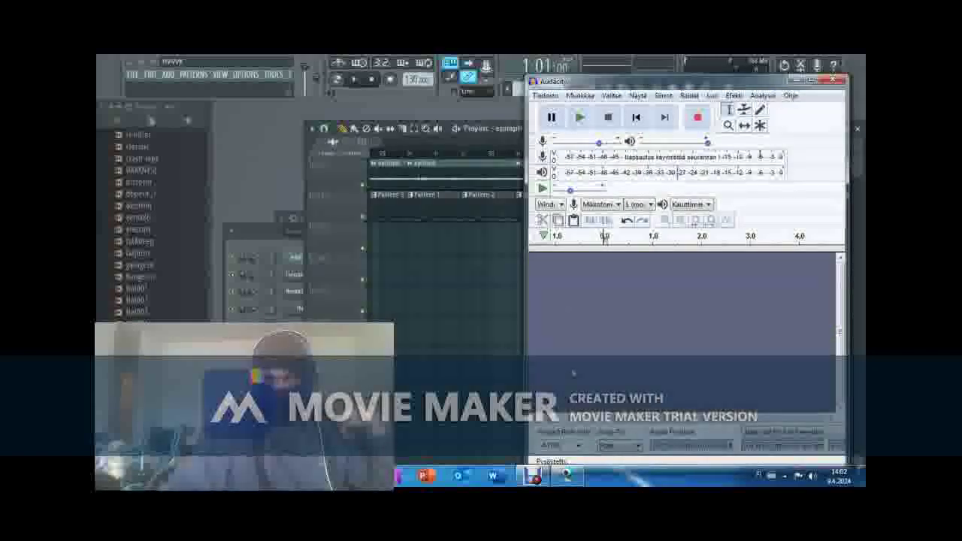
left_click(832, 79)
left_click(538, 476)
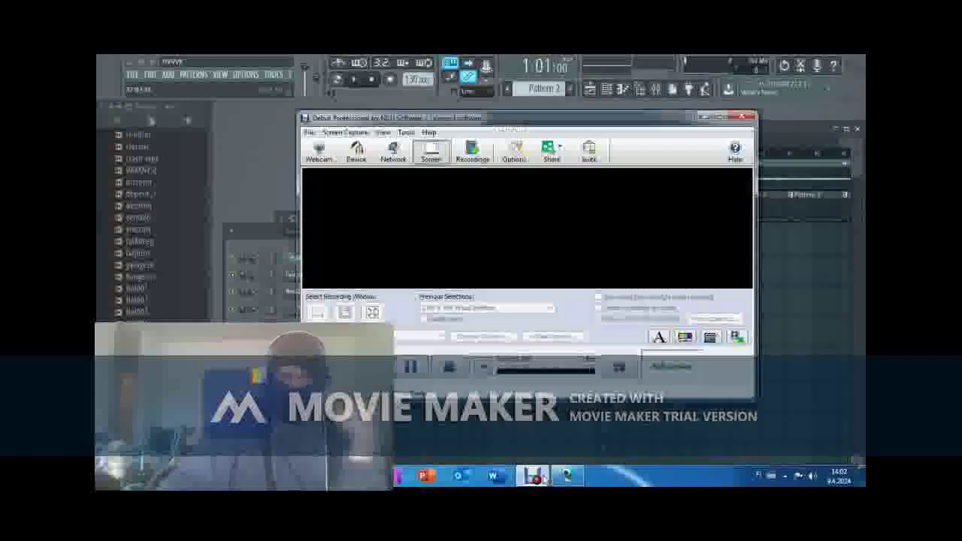
left_click(533, 475)
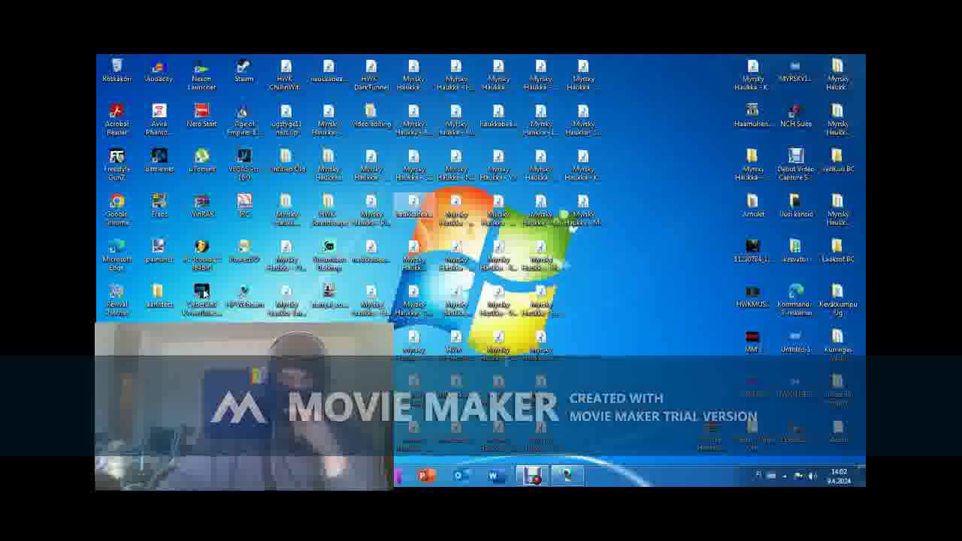
- Bring the untitled recording from the haamu040 folder in äänitteet into the FL Studio playlist
double_click(158, 298)
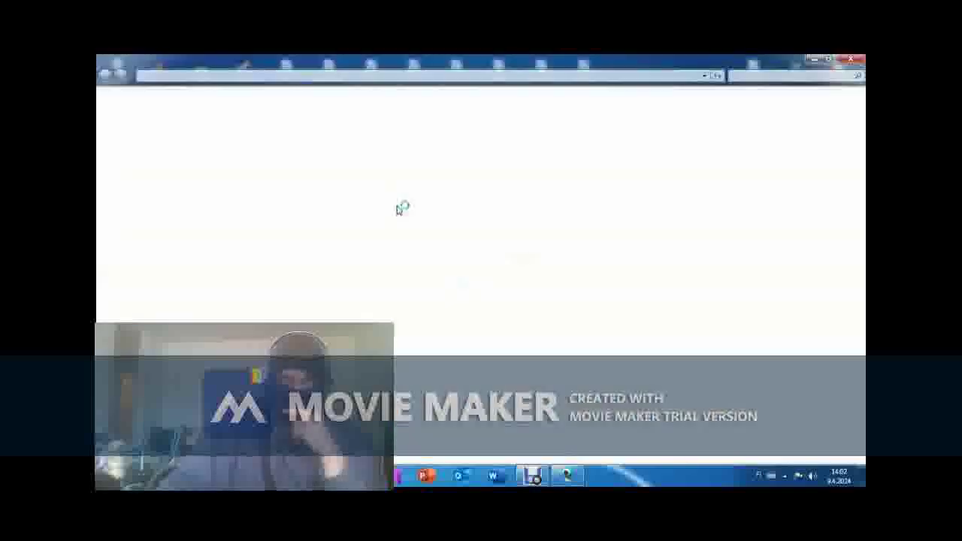
left_click(466, 364)
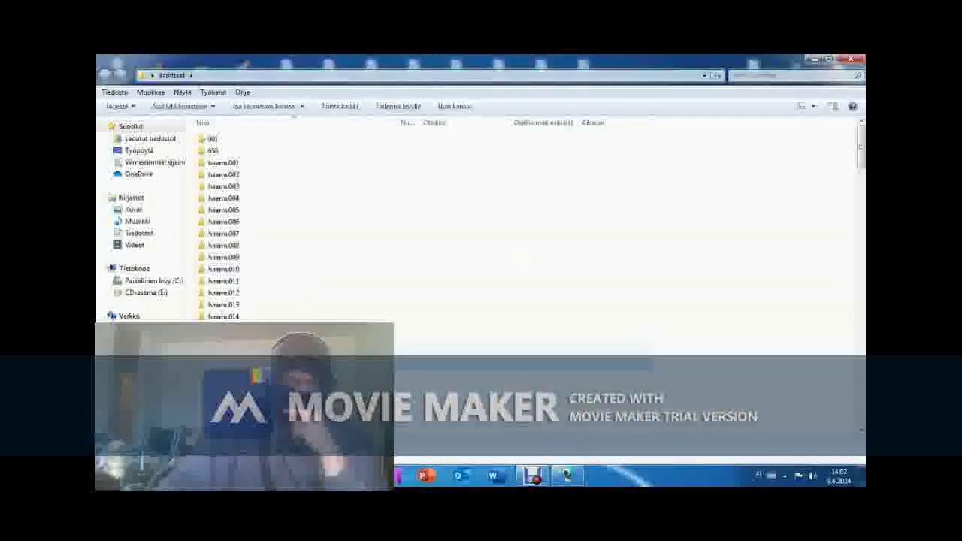
scroll(466, 353, "down", 3)
double_click(301, 321)
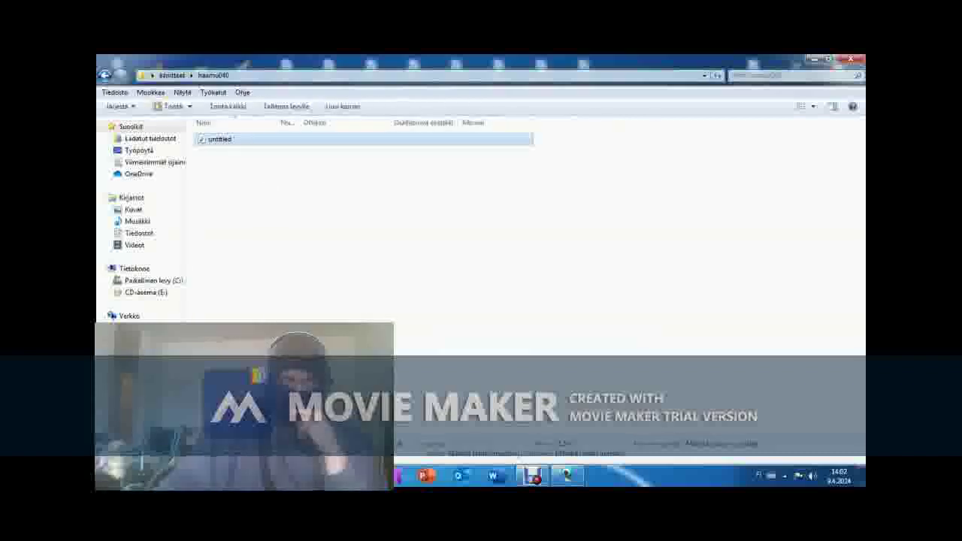
left_click_drag(222, 139, 466, 273)
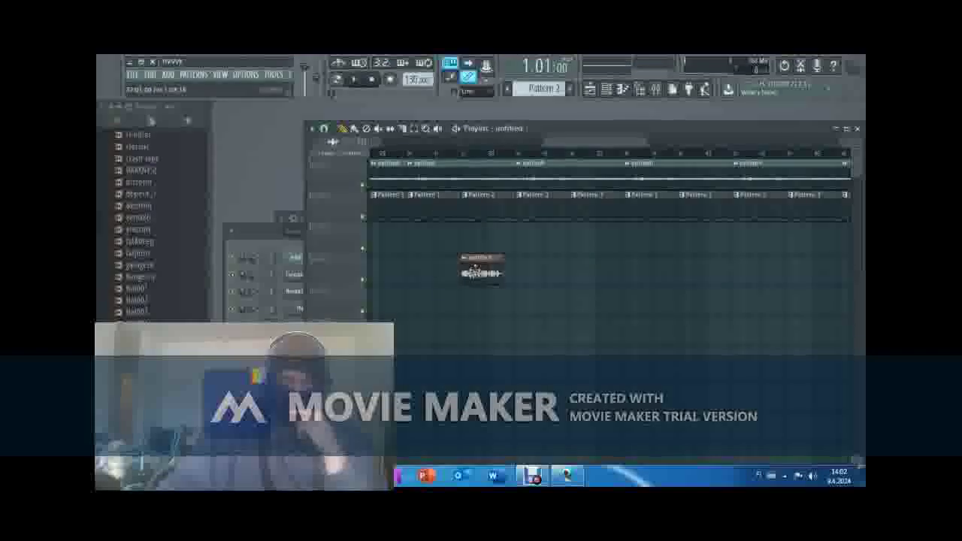
- Place the voice clip on the third playlist track at the start of a song loop, with two copies directly after it
left_click_drag(154, 240, 639, 245)
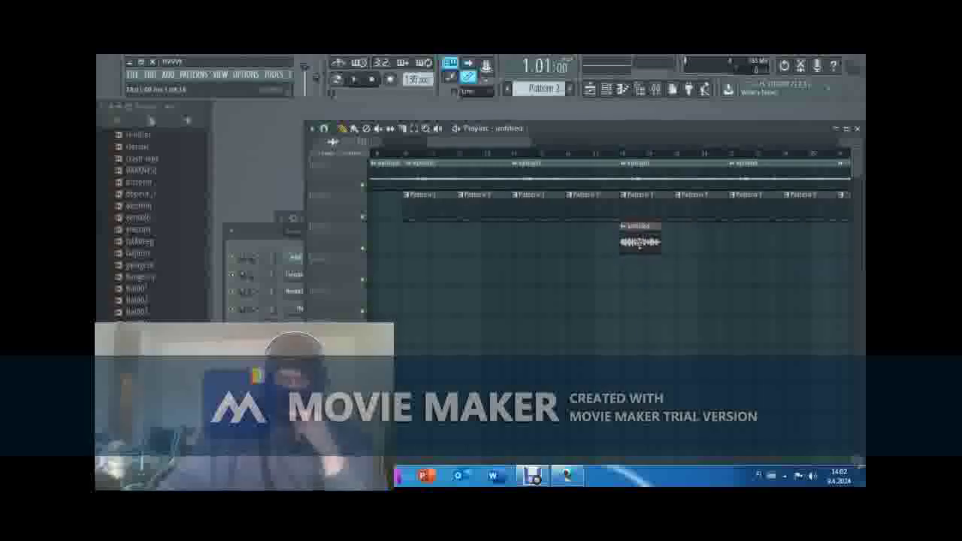
left_click(673, 242)
left_click(714, 241)
- Play the song, lower the fader of mixer insert 2 slightly and check its Fruity Parametric EQ 2
left_click(275, 314)
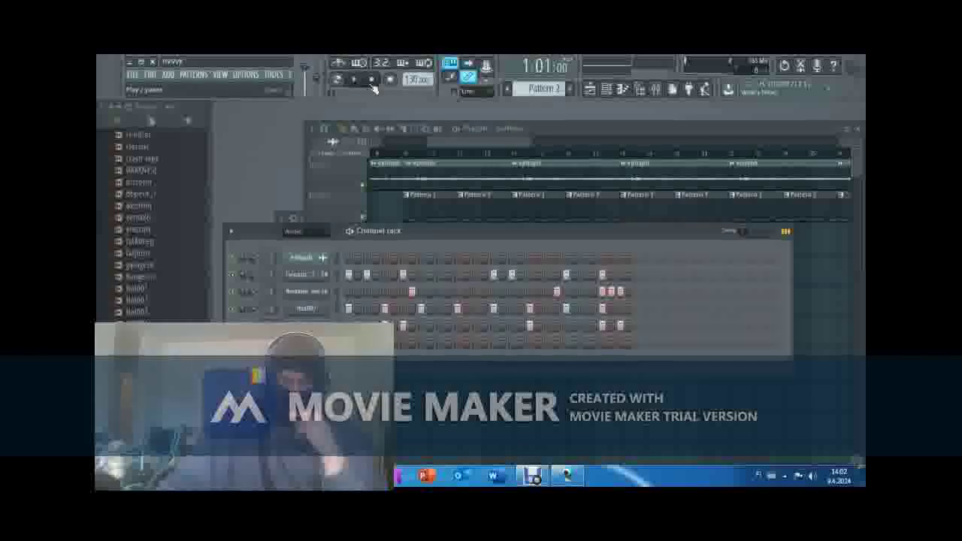
key("space")
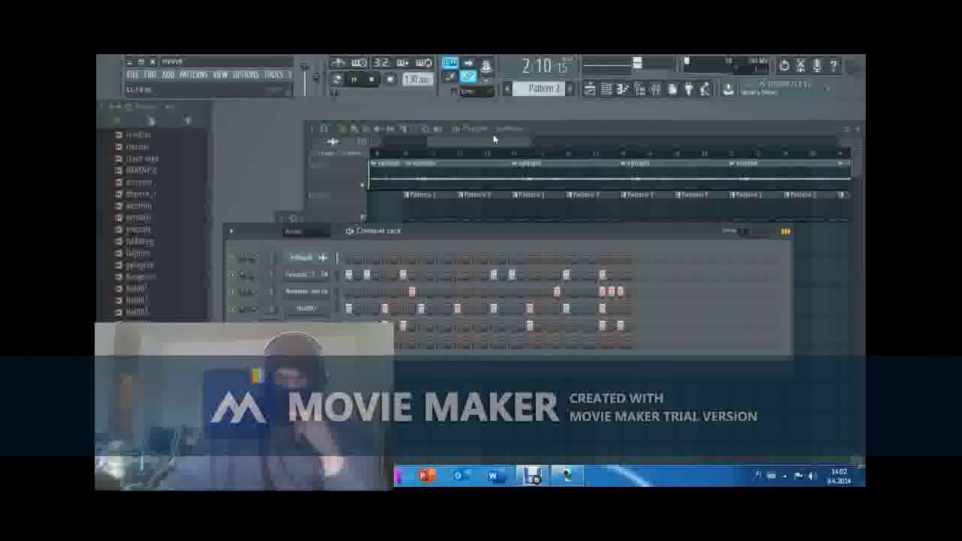
left_click_drag(493, 141, 522, 142)
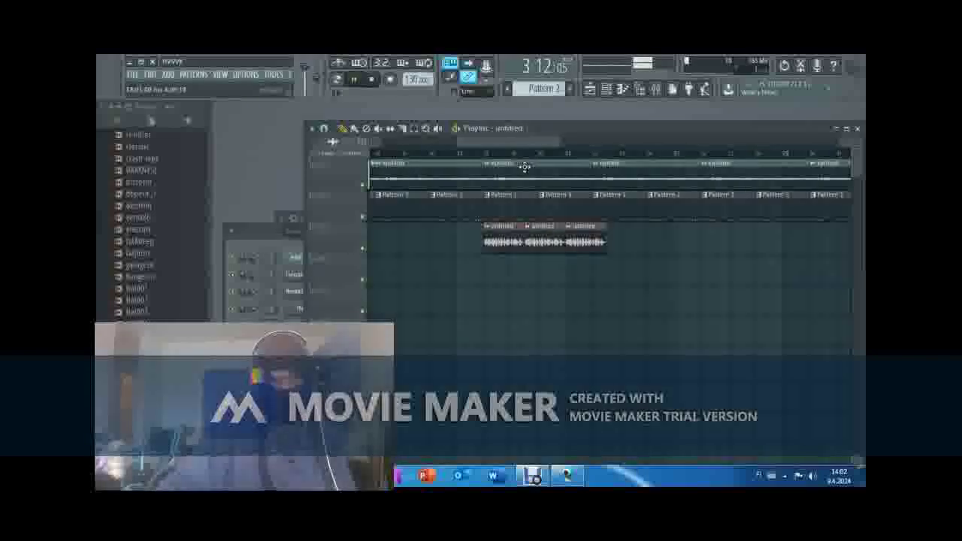
key("F9")
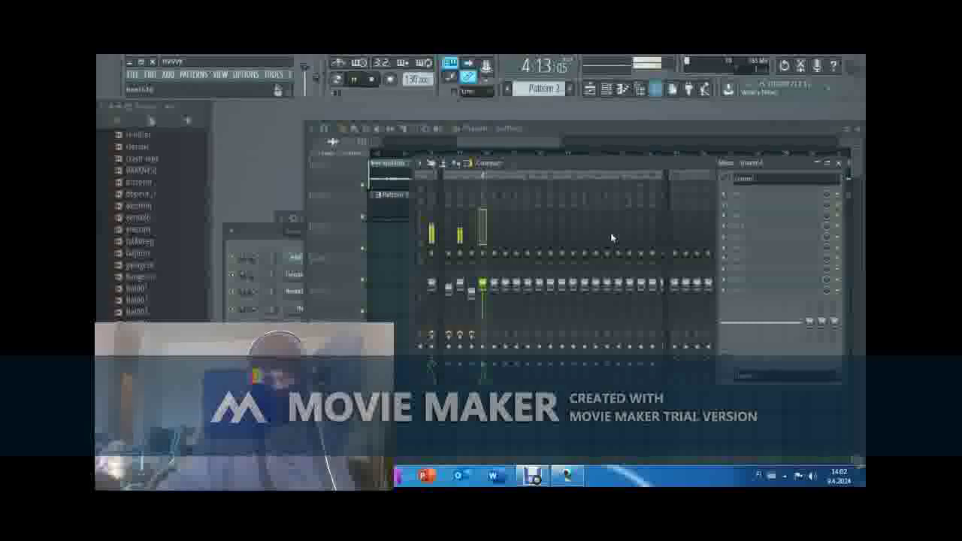
left_click(459, 293)
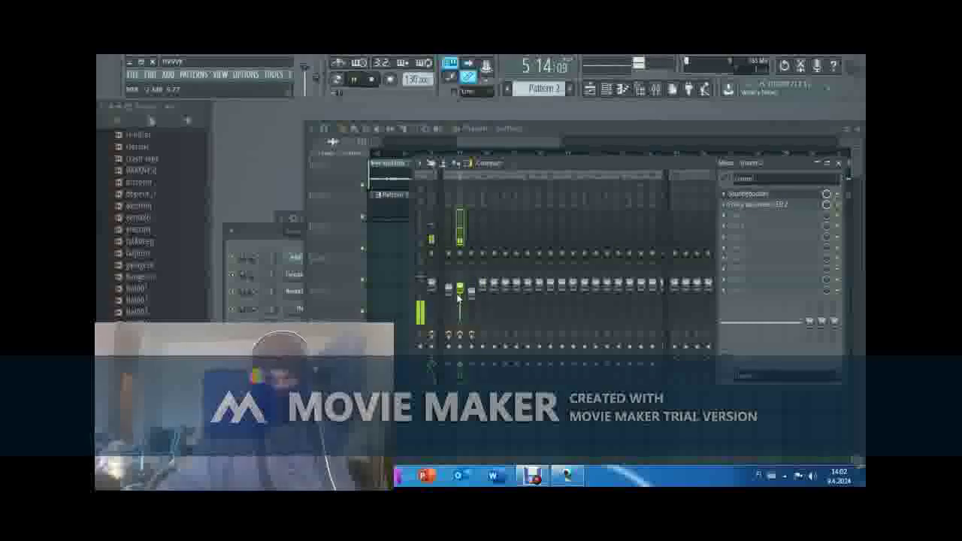
left_click(756, 205)
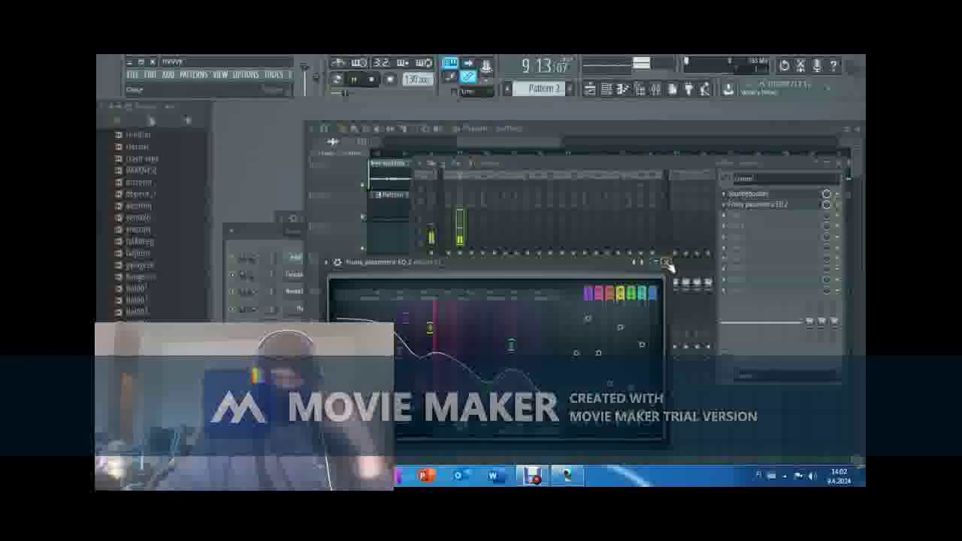
left_click(533, 146)
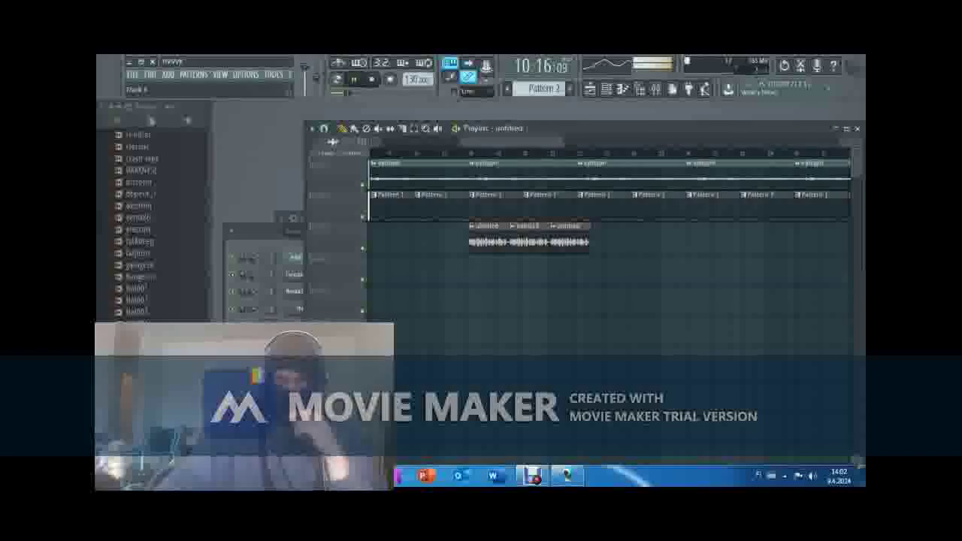
- Add Fruity Parametric EQ 2 to mixer insert 5, raising band 3 and lowering bands 1, 4 and 6
left_click(280, 331)
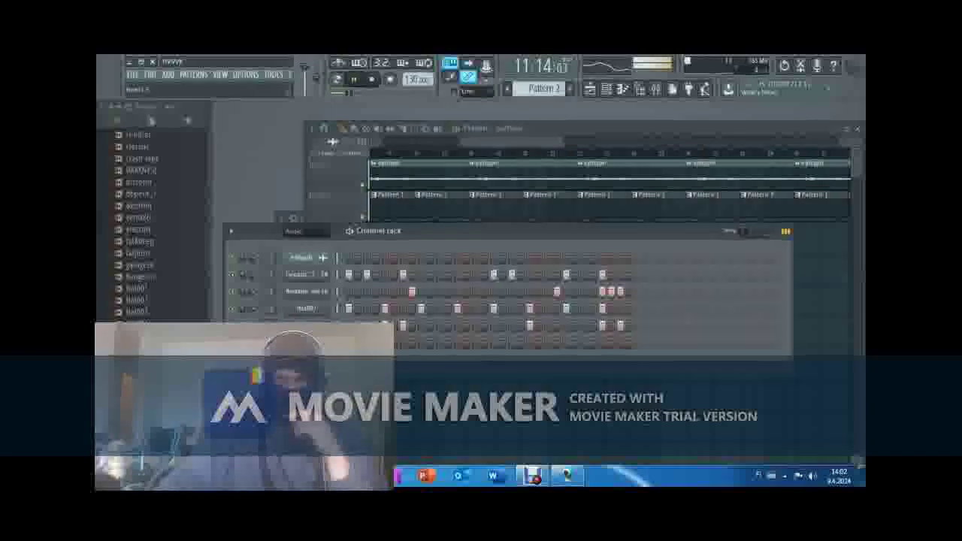
key("F9")
left_click(740, 198)
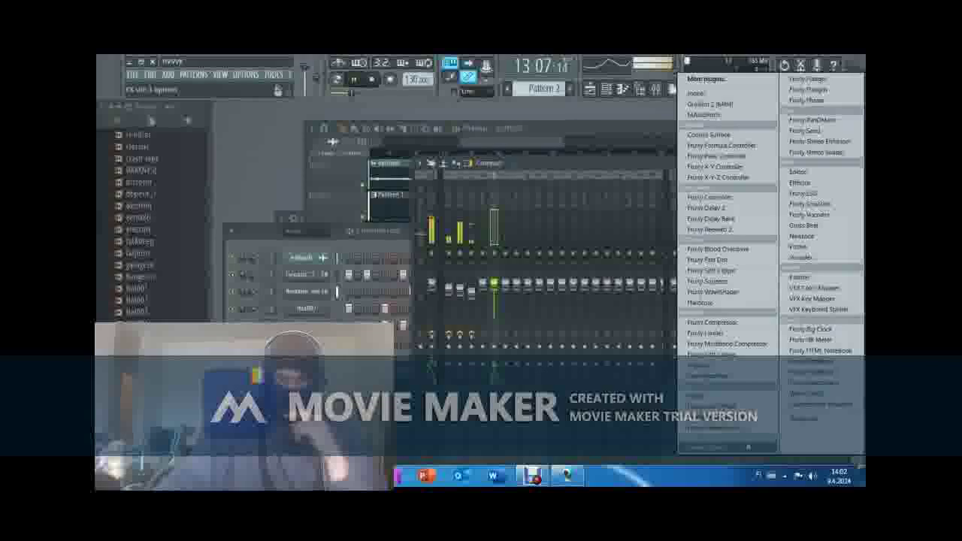
left_click(741, 429)
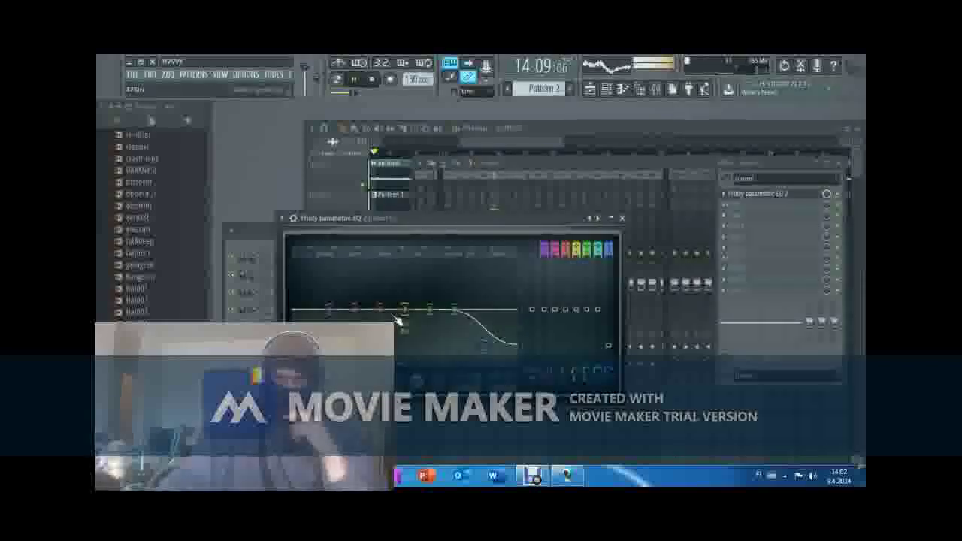
left_click_drag(398, 319, 455, 341)
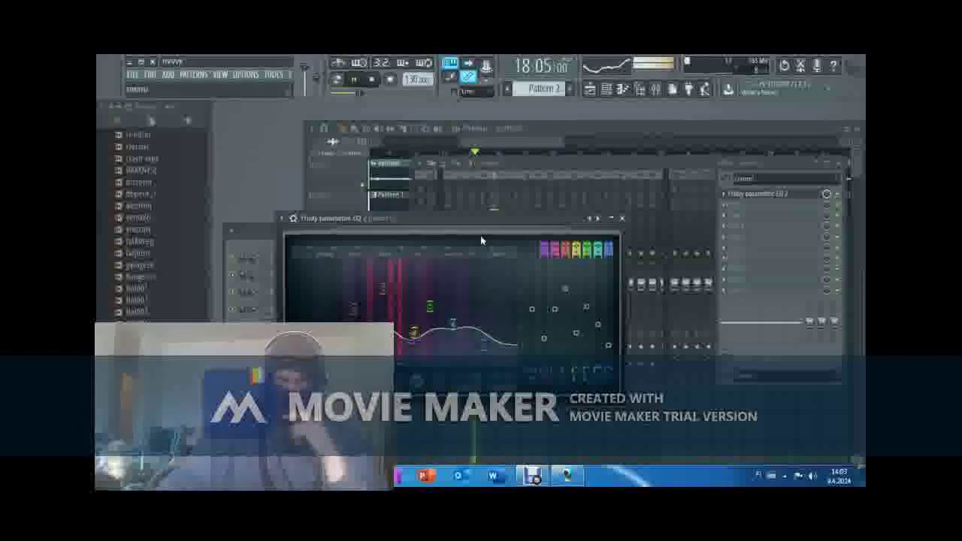
- Listen through the voice clips in the playlist, stop playback and restart the song from bar 26
left_click(538, 144)
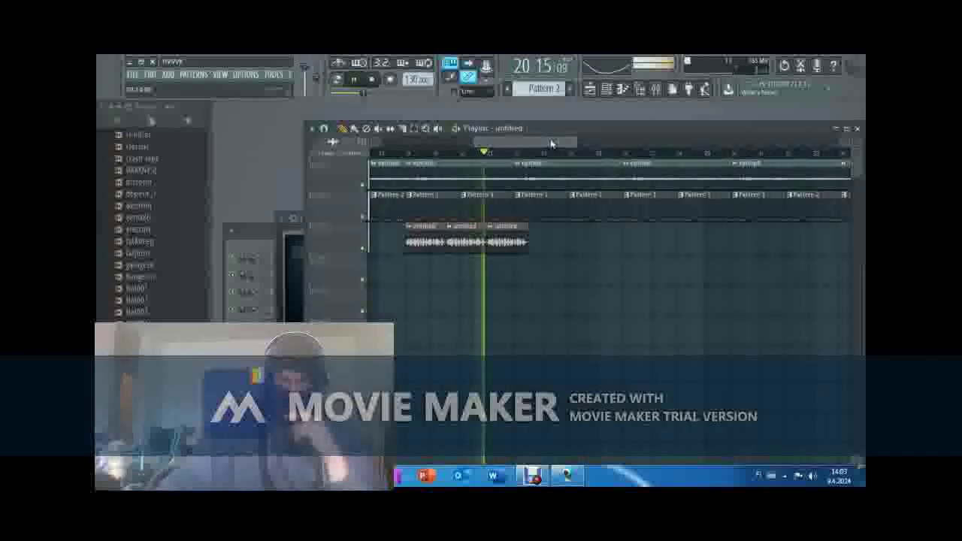
left_click_drag(551, 143, 565, 142)
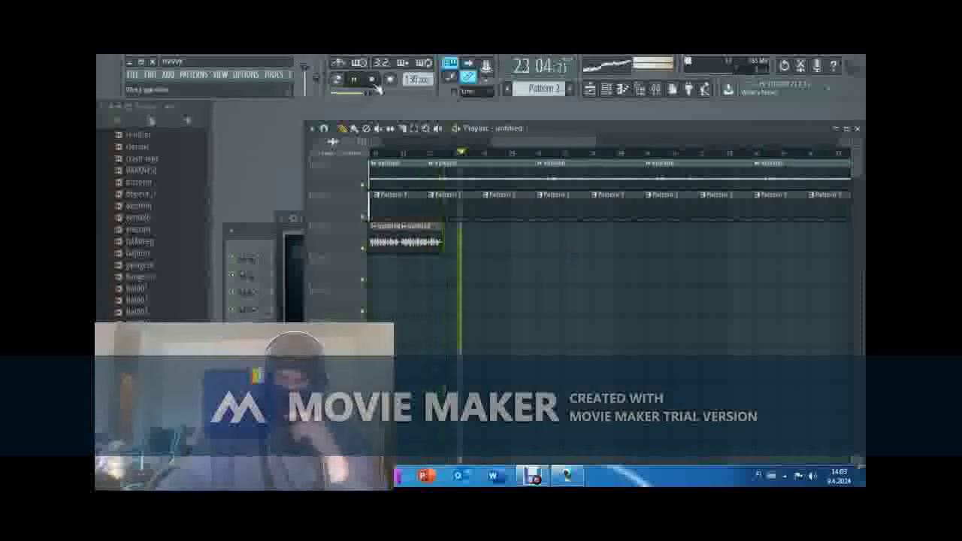
key("space")
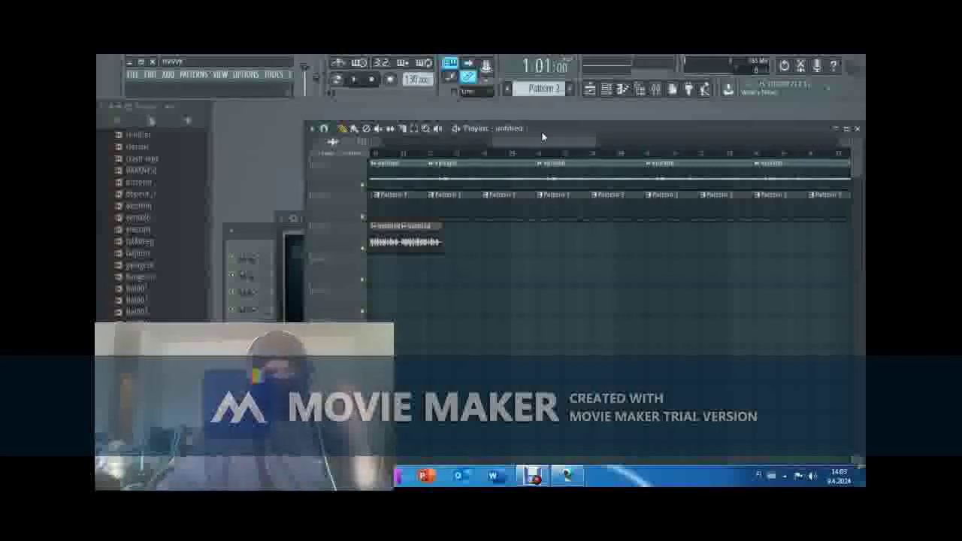
left_click(537, 154)
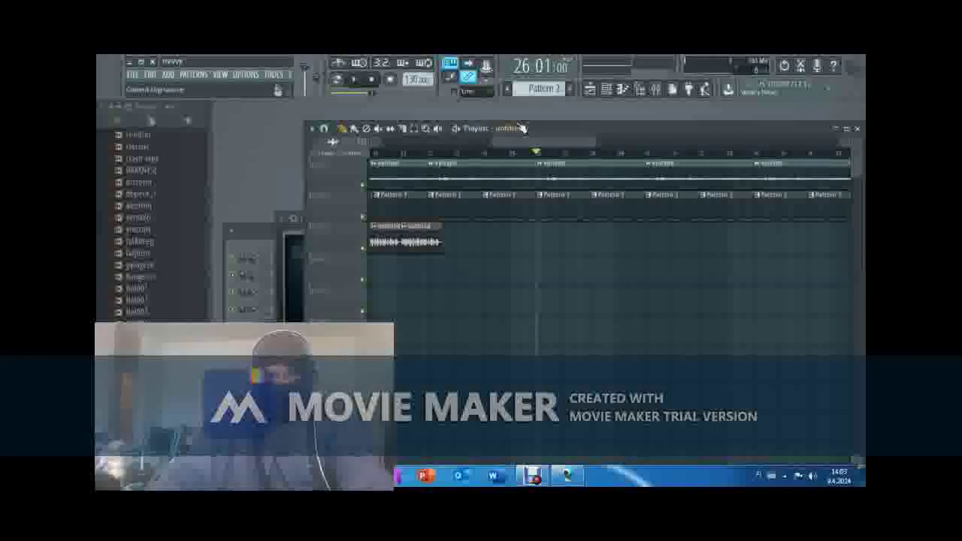
left_click(353, 81)
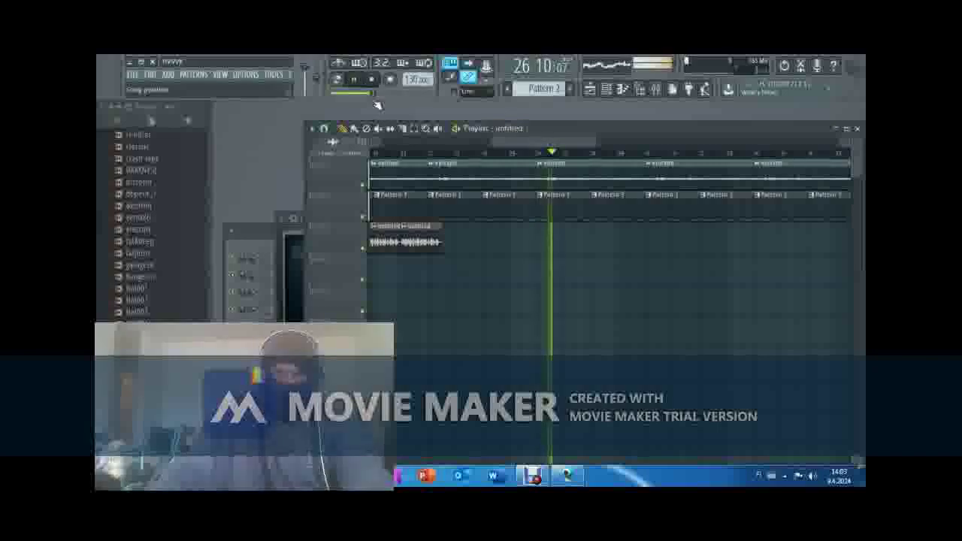
- Stop the song at bar 25, try removing the third voice clip and spacing the copies farther apart in later bars
left_click(372, 80)
left_click(372, 80)
left_click(530, 153)
mouse_move(573, 145)
left_mouse_down()
mouse_move(408, 143)
mouse_move(487, 142)
left_mouse_up()
right_click(578, 245)
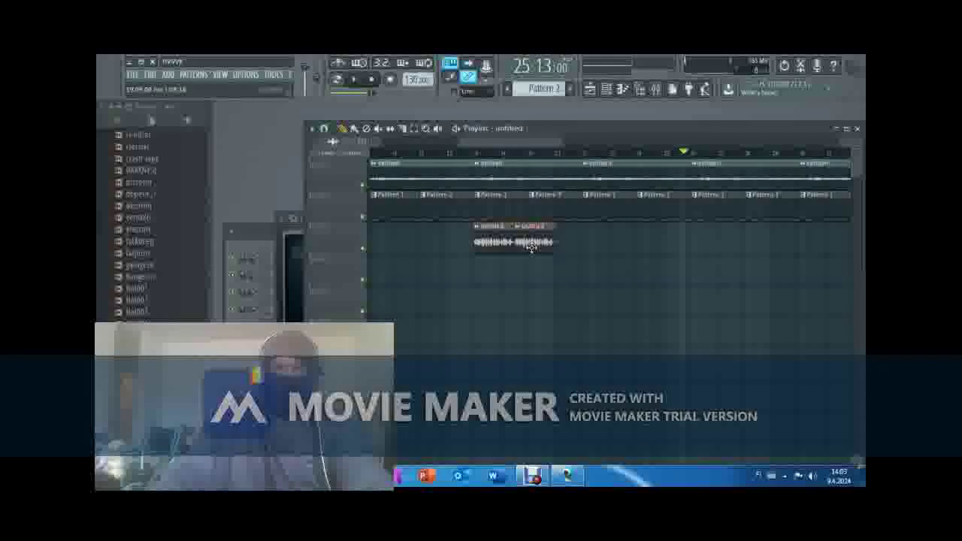
left_click_drag(540, 245, 645, 245)
left_click_drag(540, 144, 829, 144)
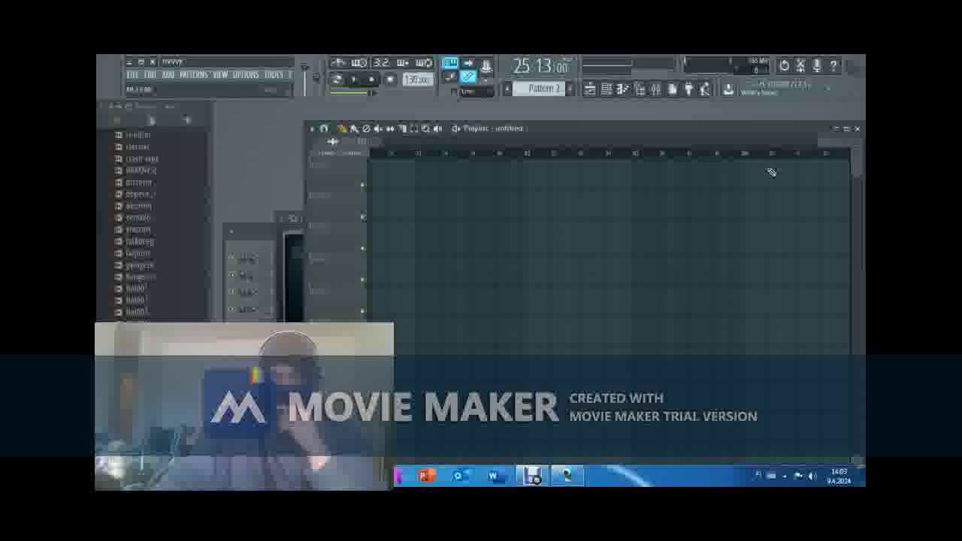
left_click_drag(835, 146, 503, 132)
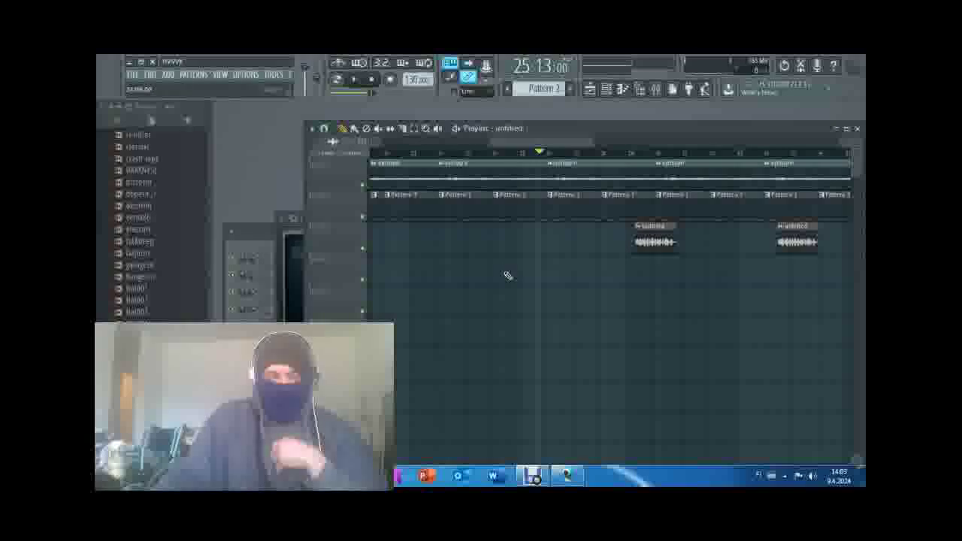
left_click_drag(571, 146, 428, 145)
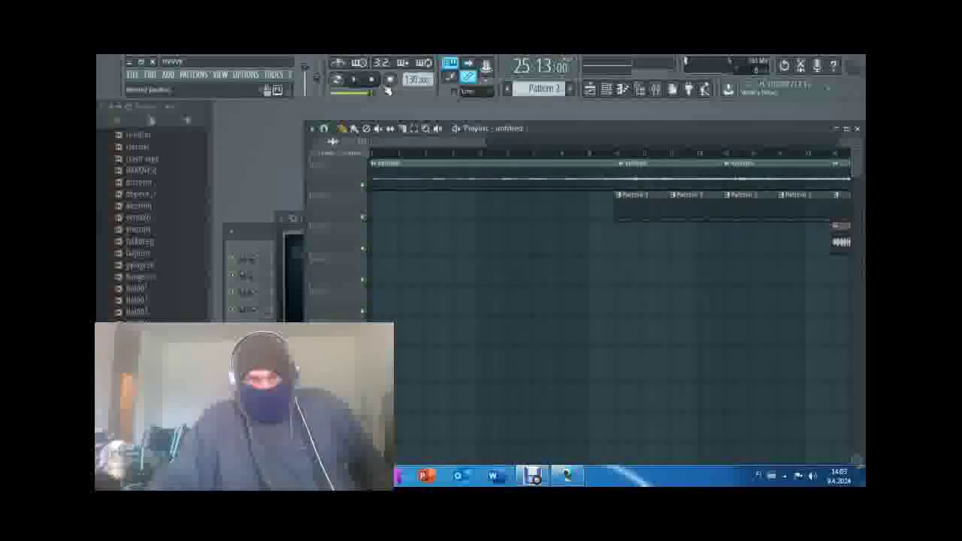
- Replay the song from the beginning, line up two voice copies directly after the first clip, add a fourth clip and stop playback
left_click(353, 80)
left_click(353, 80)
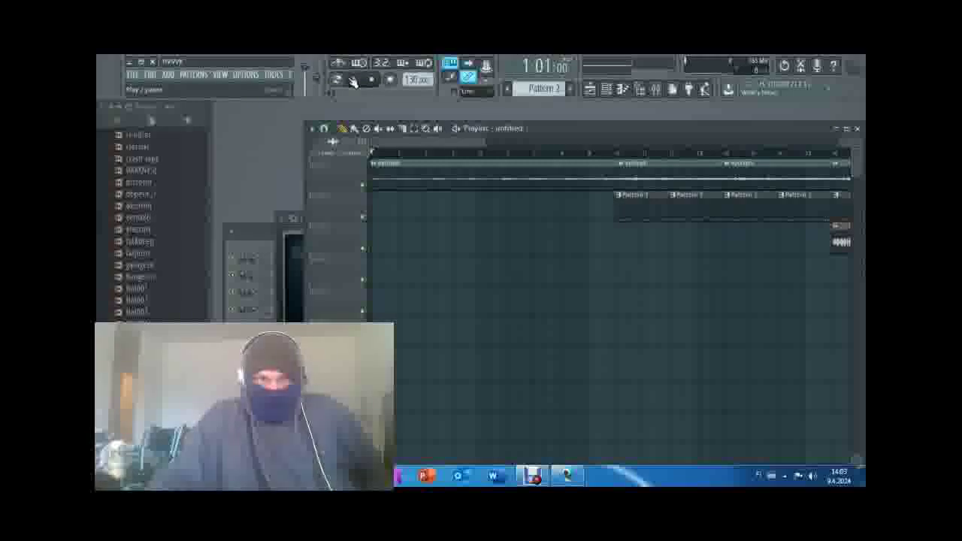
scroll(737, 282, "right", 5)
left_click_drag(806, 245, 541, 245)
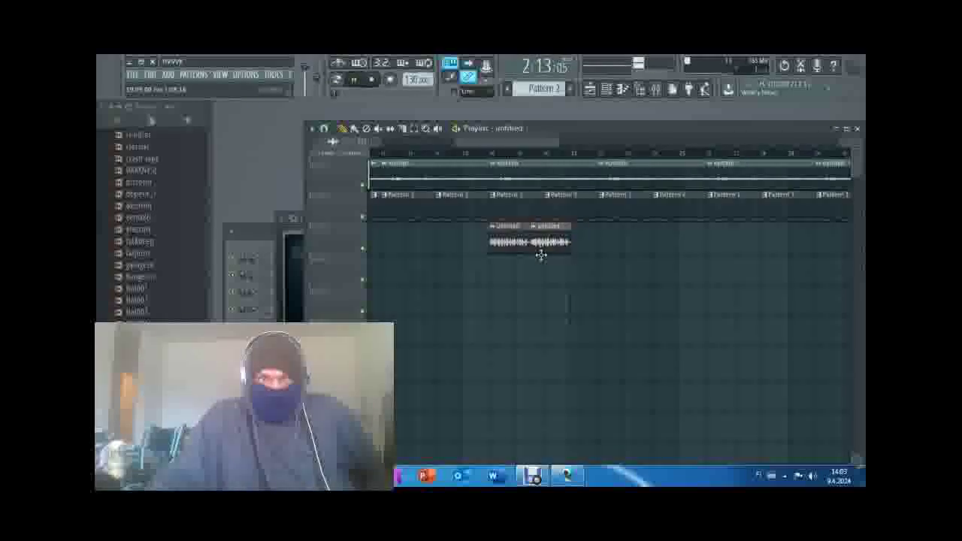
left_click_drag(552, 142, 591, 142)
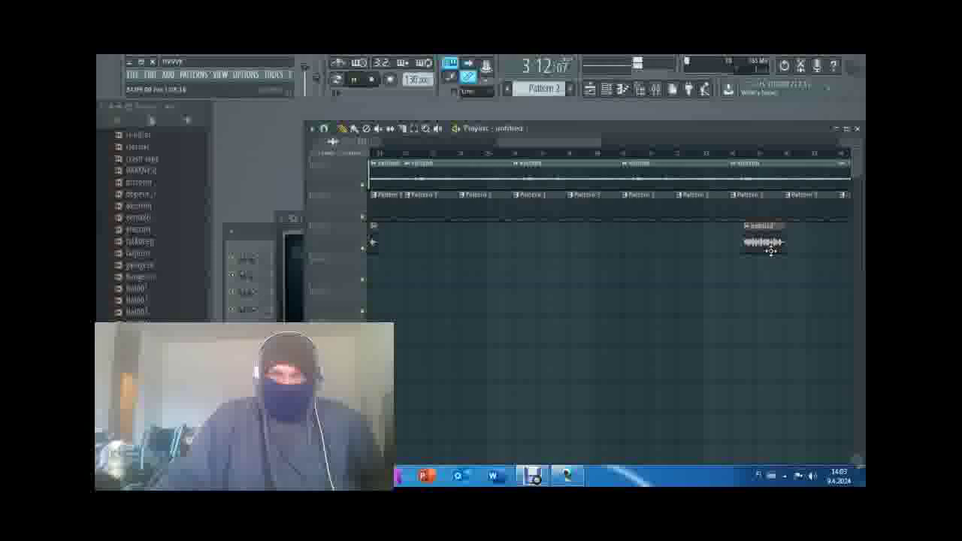
left_click_drag(771, 250, 548, 260)
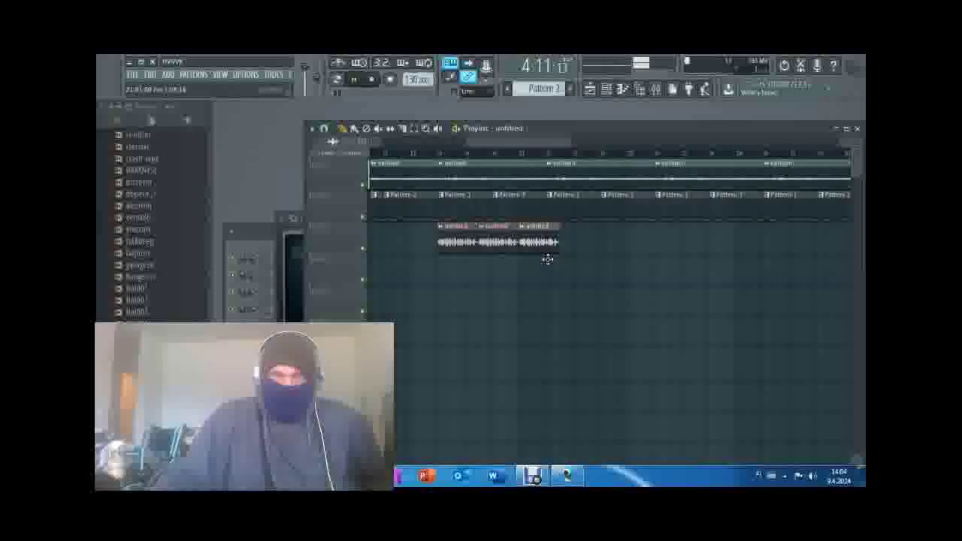
left_click(569, 243)
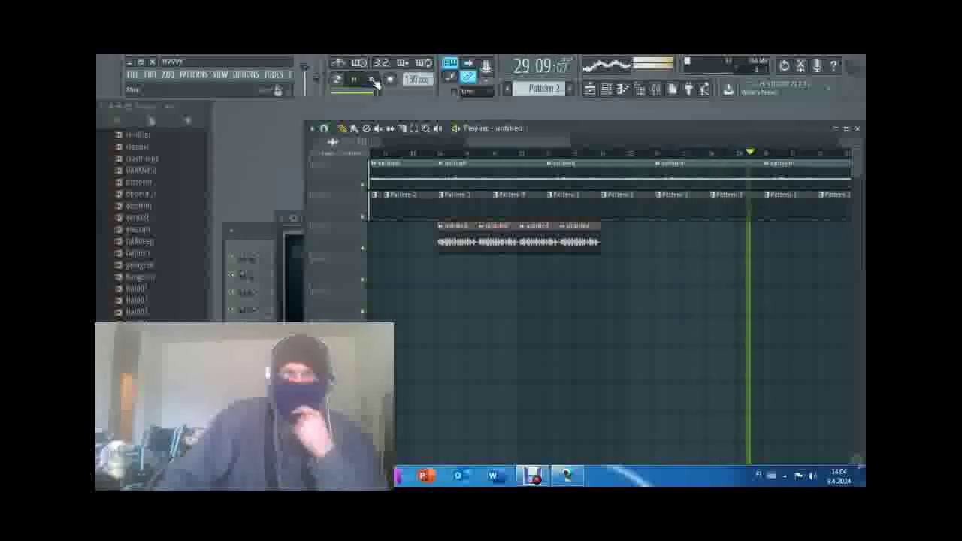
left_click(372, 81)
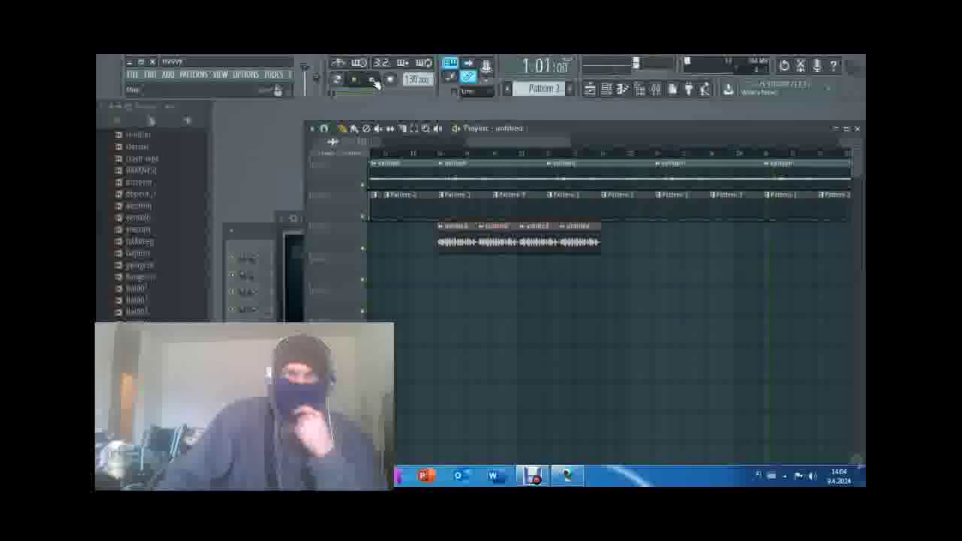
left_click(537, 475)
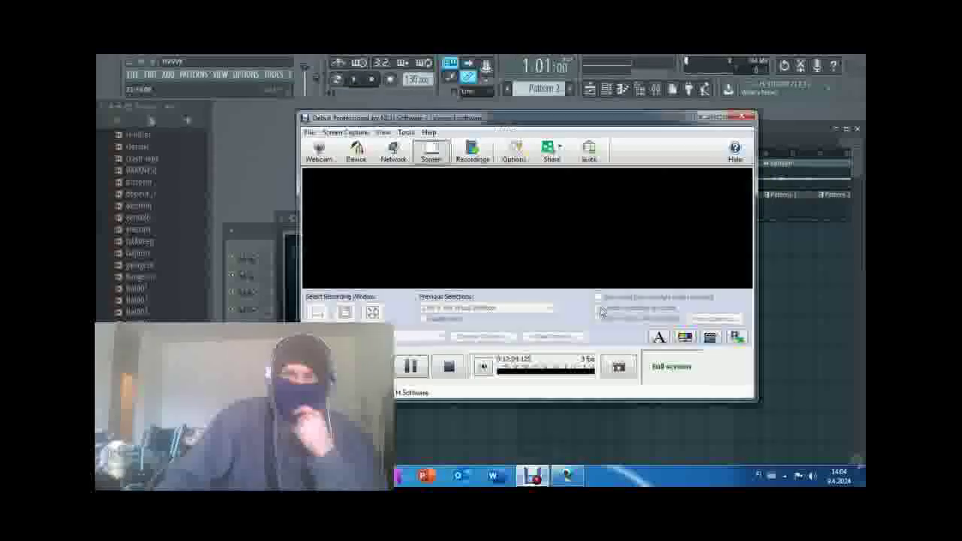
left_click(449, 368)
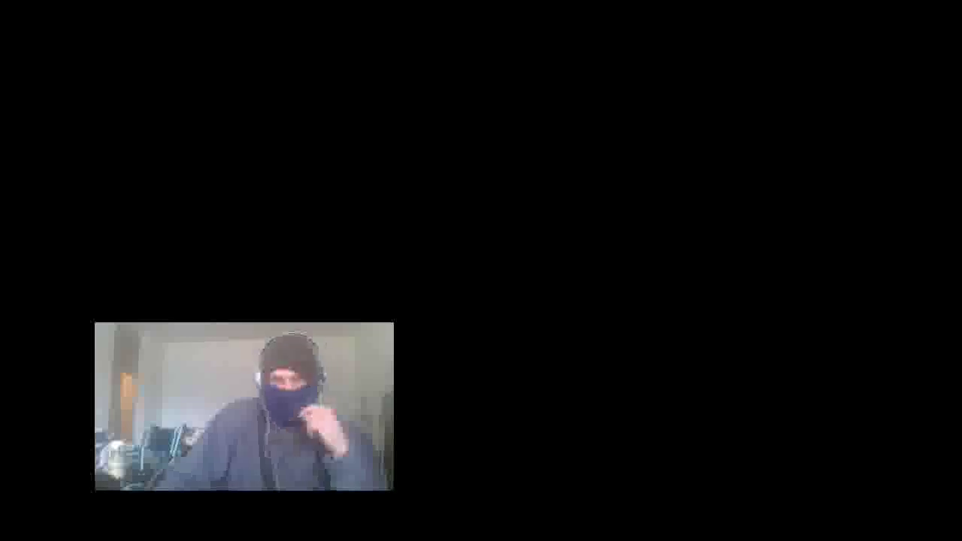